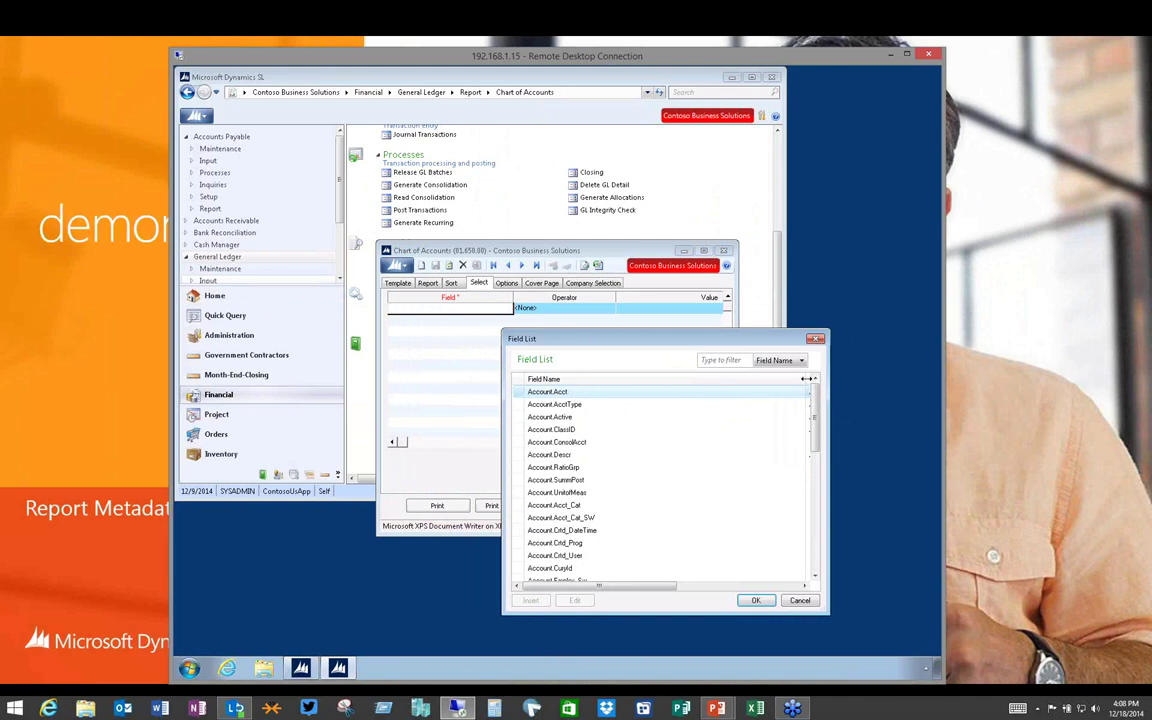
Step: Examine field descriptions and report-field flags in the Chart of Accounts field list, including Account.RatioGrp and Account.Acct_Cat, and close the report
{"action": "left_click_drag", "start_coordinate": [787, 378], "coordinate": [592, 378]}
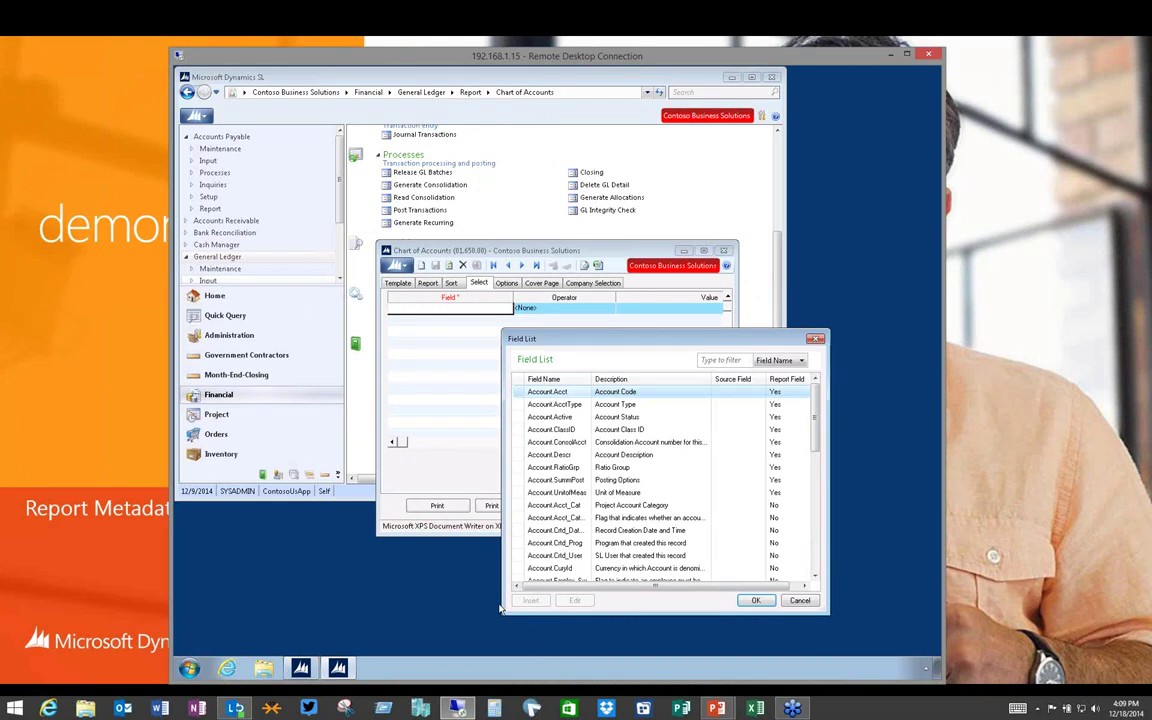
{"action": "left_click", "coordinate": [569, 468]}
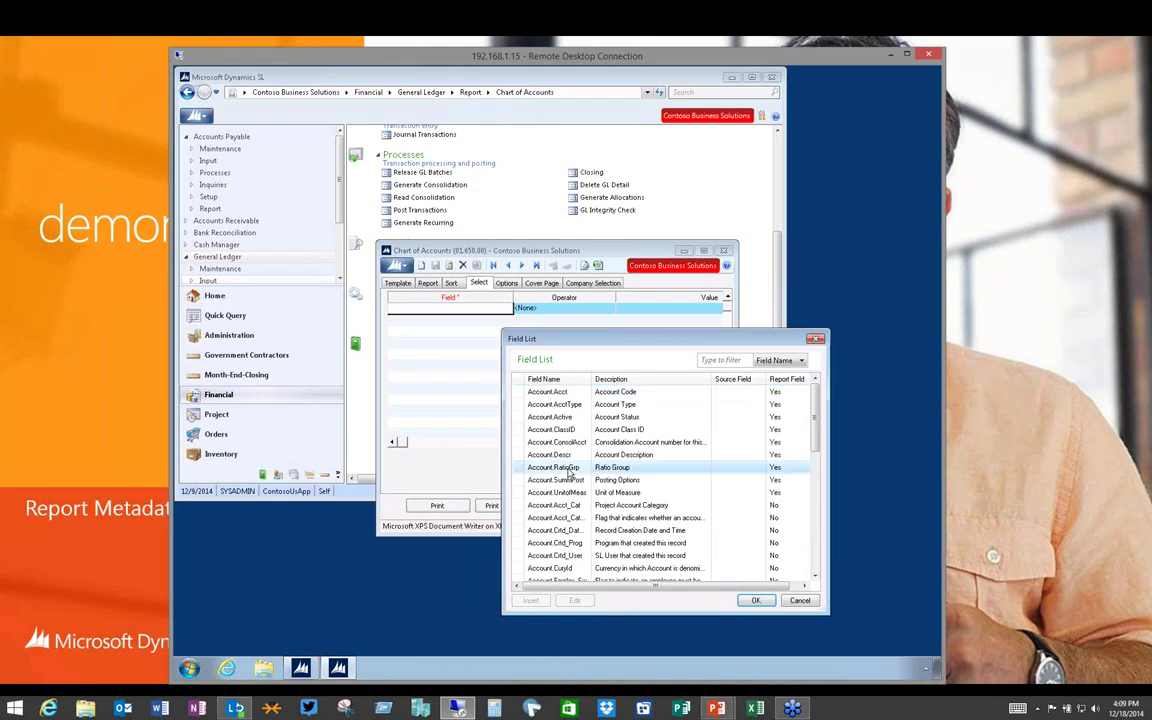
{"action": "left_click", "coordinate": [579, 506]}
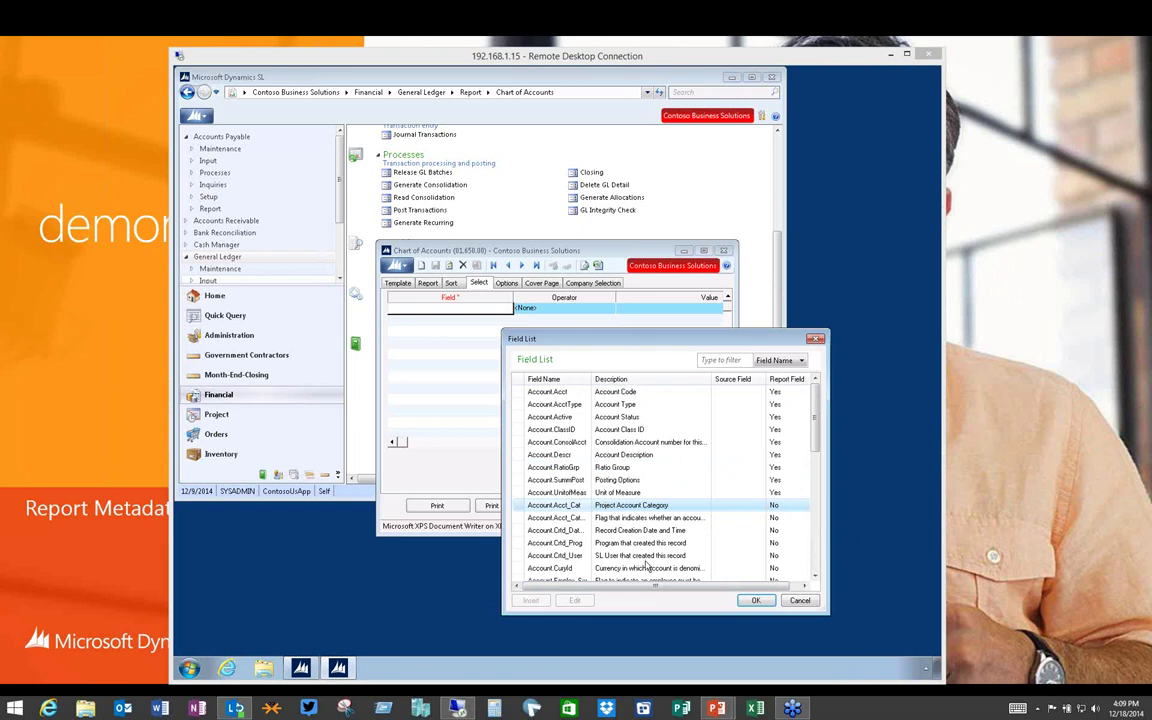
{"action": "left_click", "coordinate": [801, 602]}
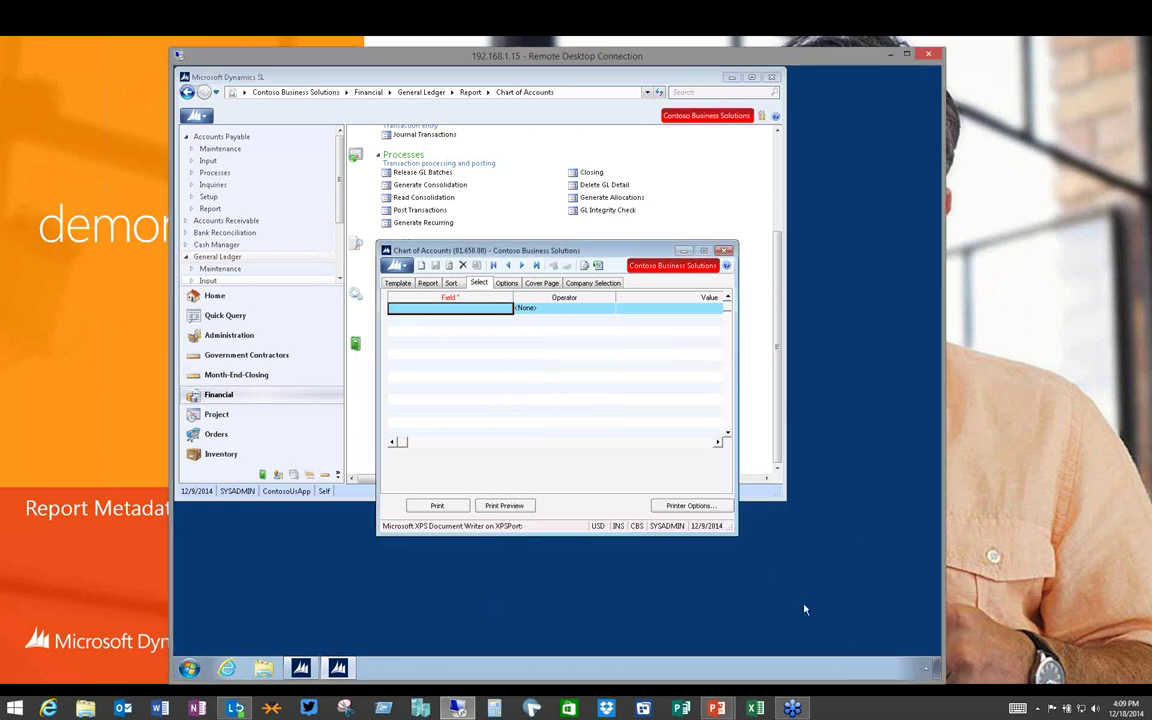
{"action": "left_click", "coordinate": [725, 252]}
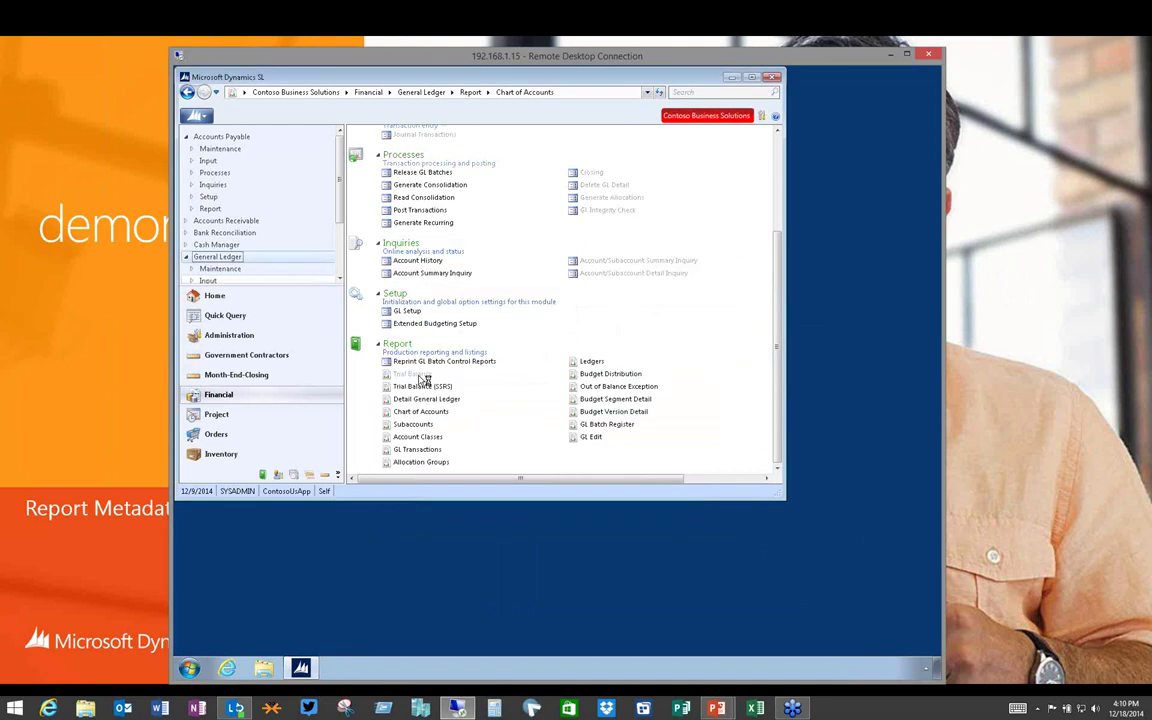
Step: Open the General Ledger Trial Balance report and go to its selection criteria
{"action": "left_click", "coordinate": [418, 374]}
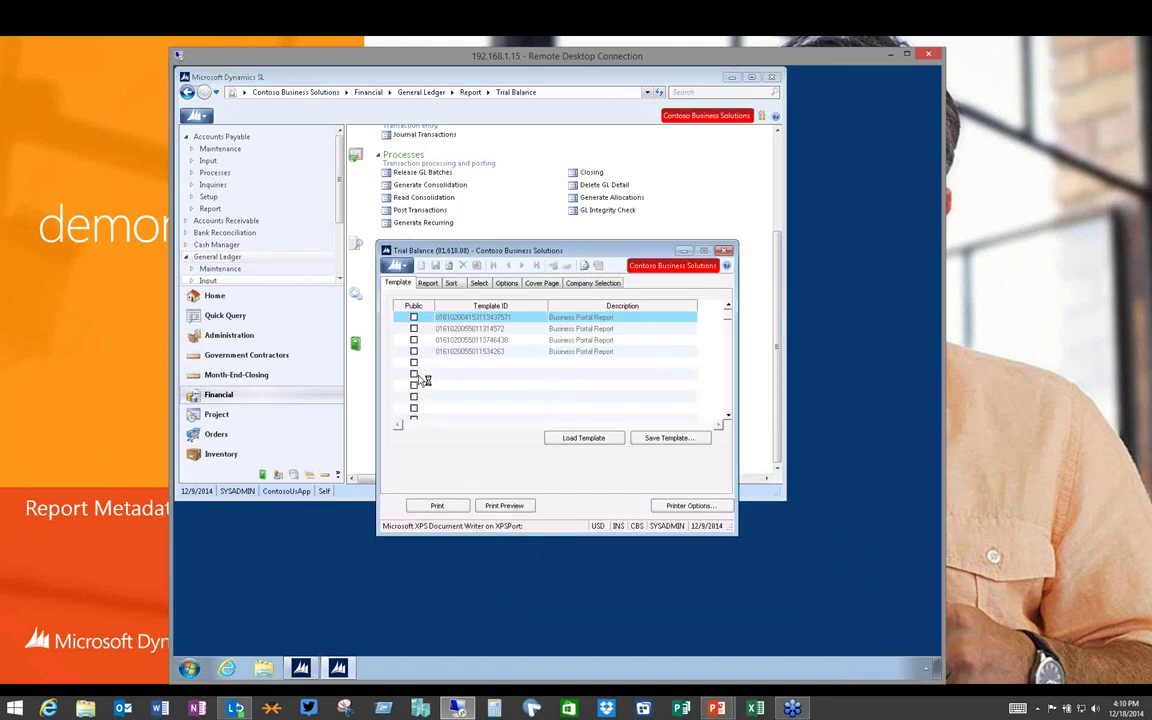
{"action": "left_click", "coordinate": [479, 283]}
{"action": "left_click", "coordinate": [450, 309]}
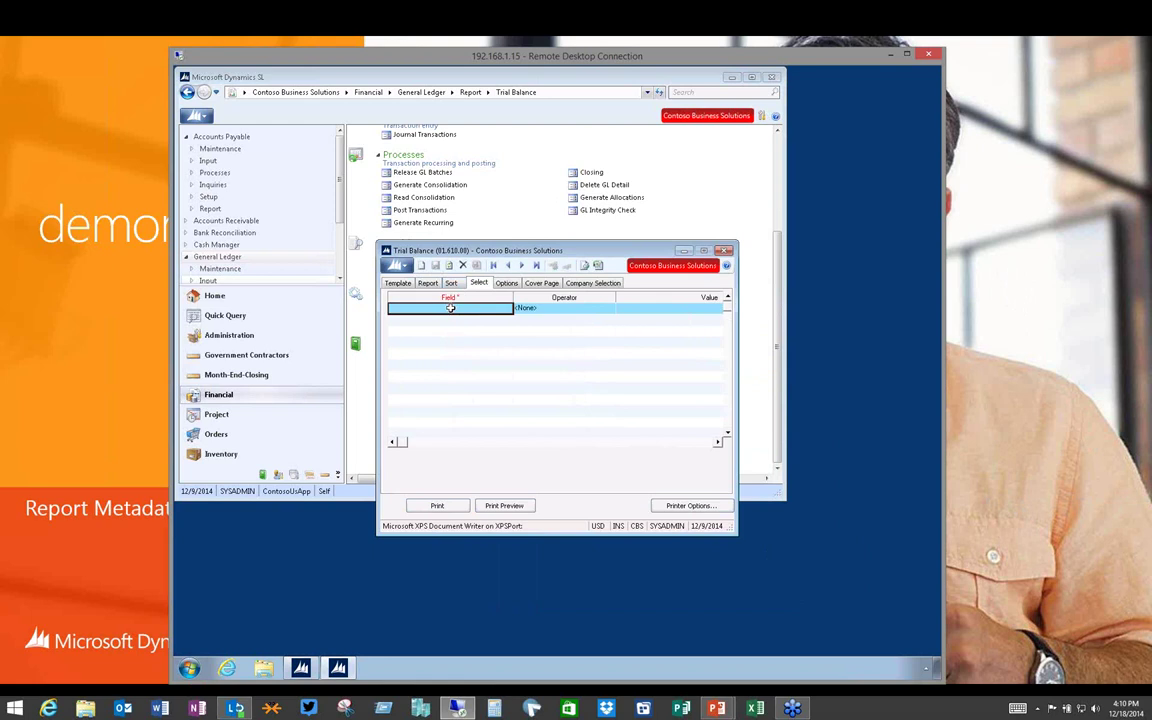
Step: Examine the source field and report field columns in the Trial Balance field list, and close the list without choosing a field
{"action": "double_click", "coordinate": [450, 309]}
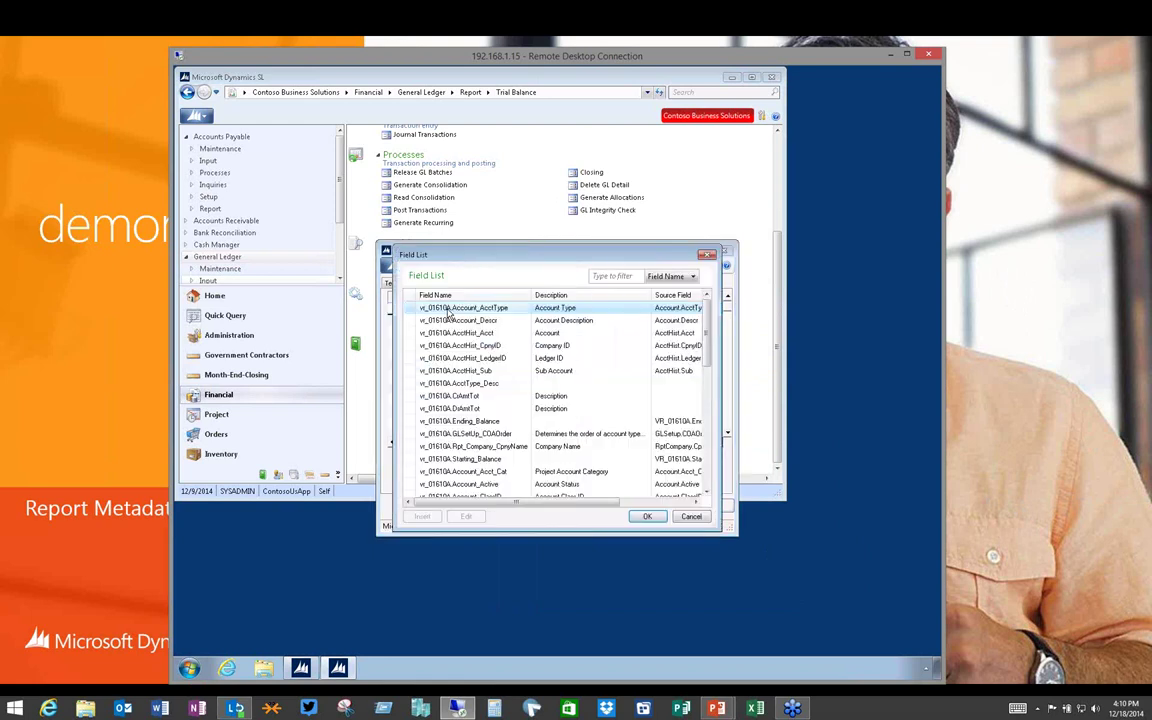
{"action": "left_click_drag", "start_coordinate": [379, 244], "coordinate": [283, 265]}
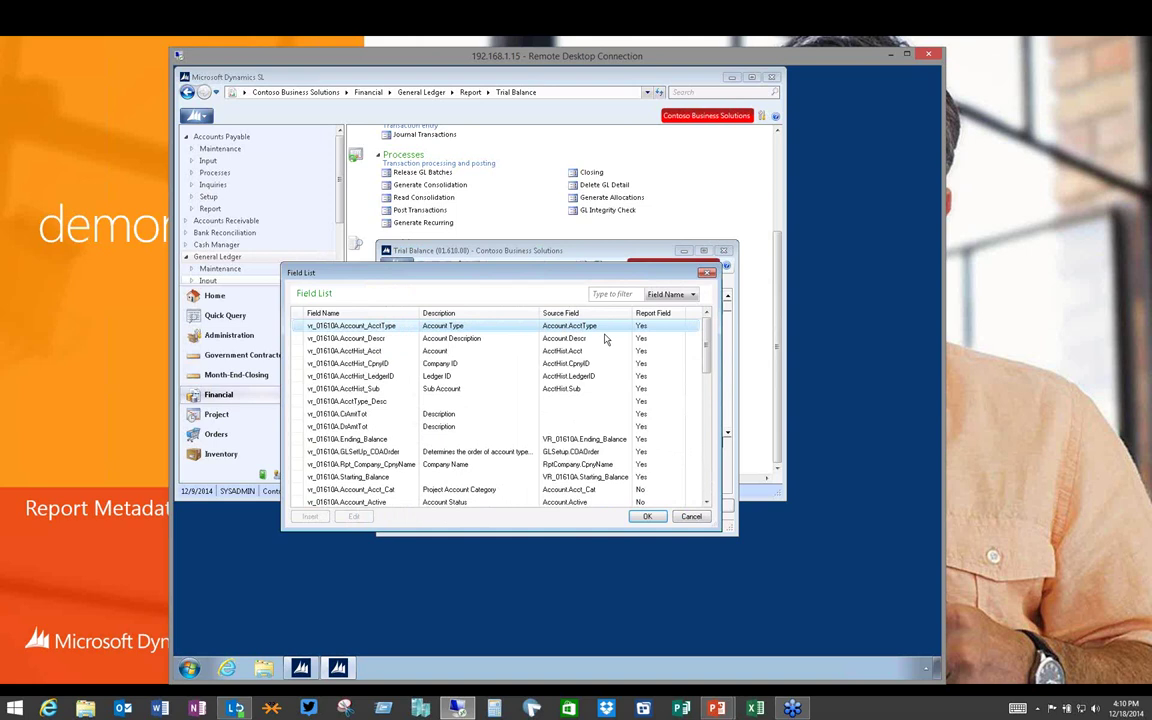
{"action": "left_click", "coordinate": [1021, 446]}
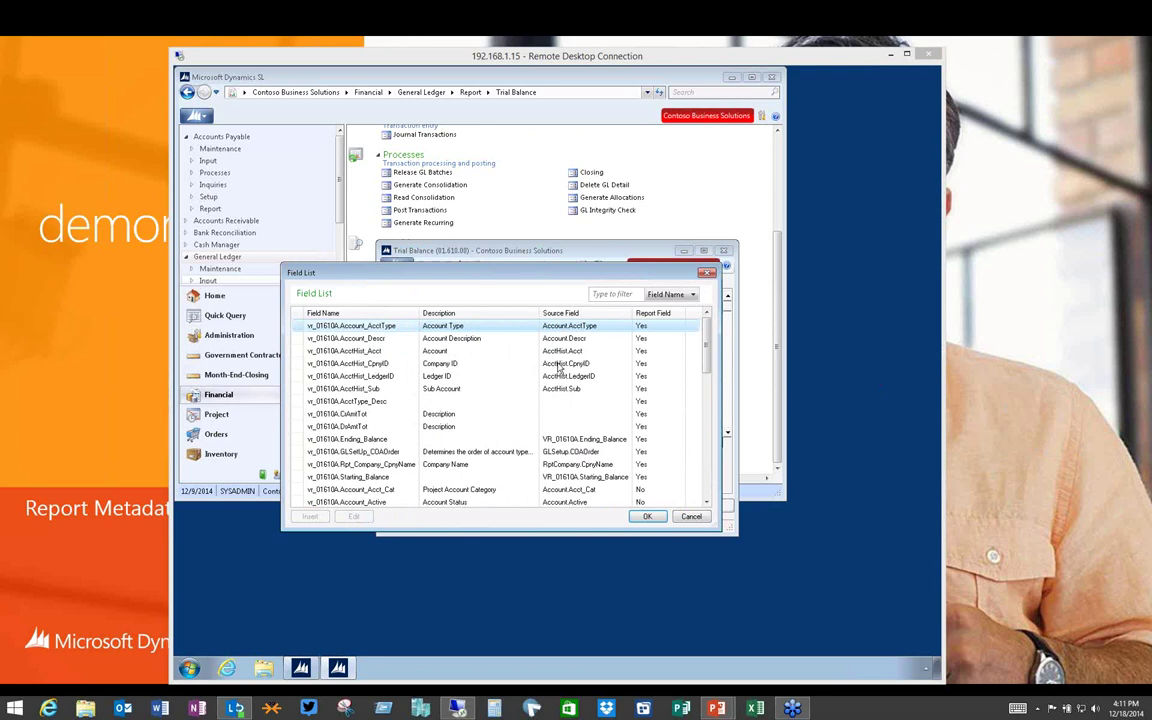
{"action": "left_click", "coordinate": [692, 517]}
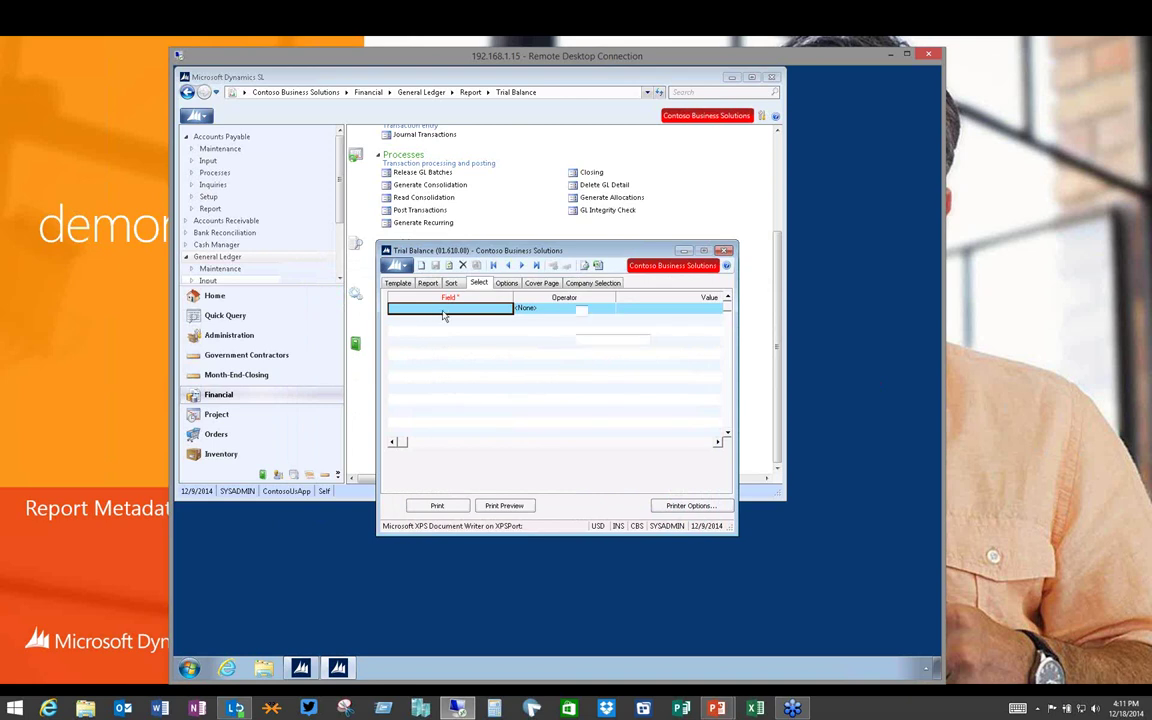
Step: Choose vr_01610A.AcctHist_Acct as the field for the first selection criterion
{"action": "double_click", "coordinate": [440, 316]}
{"action": "key", "text": "F3"}
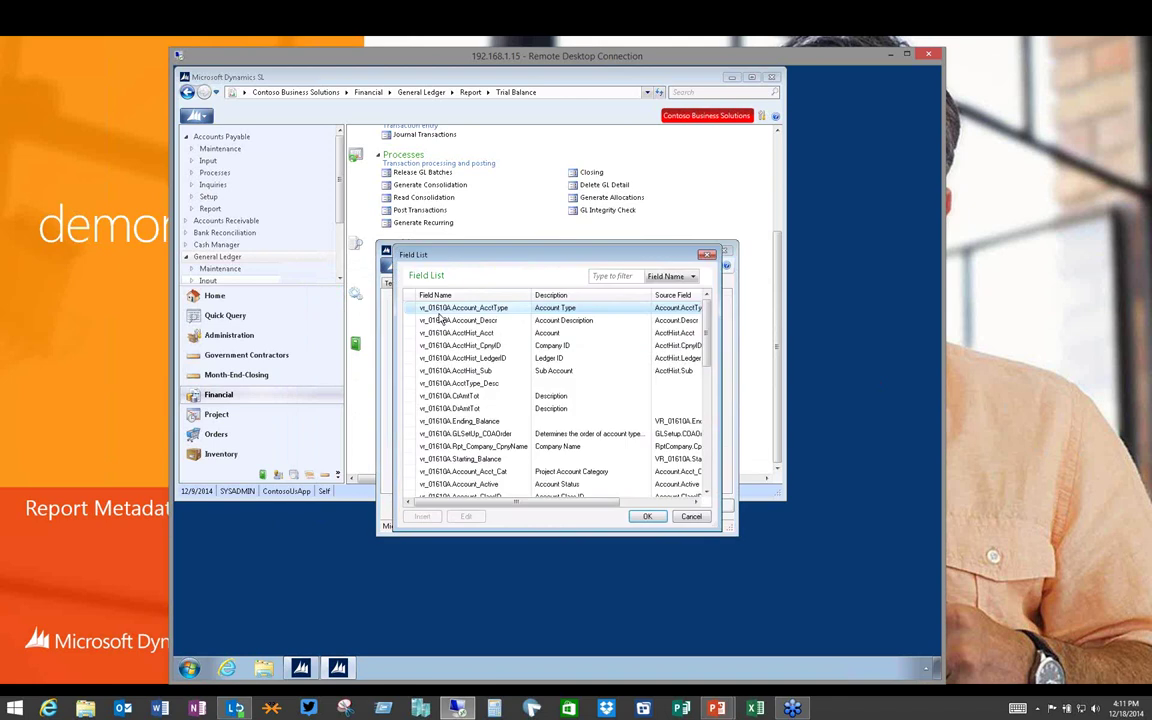
{"action": "left_click", "coordinate": [647, 516]}
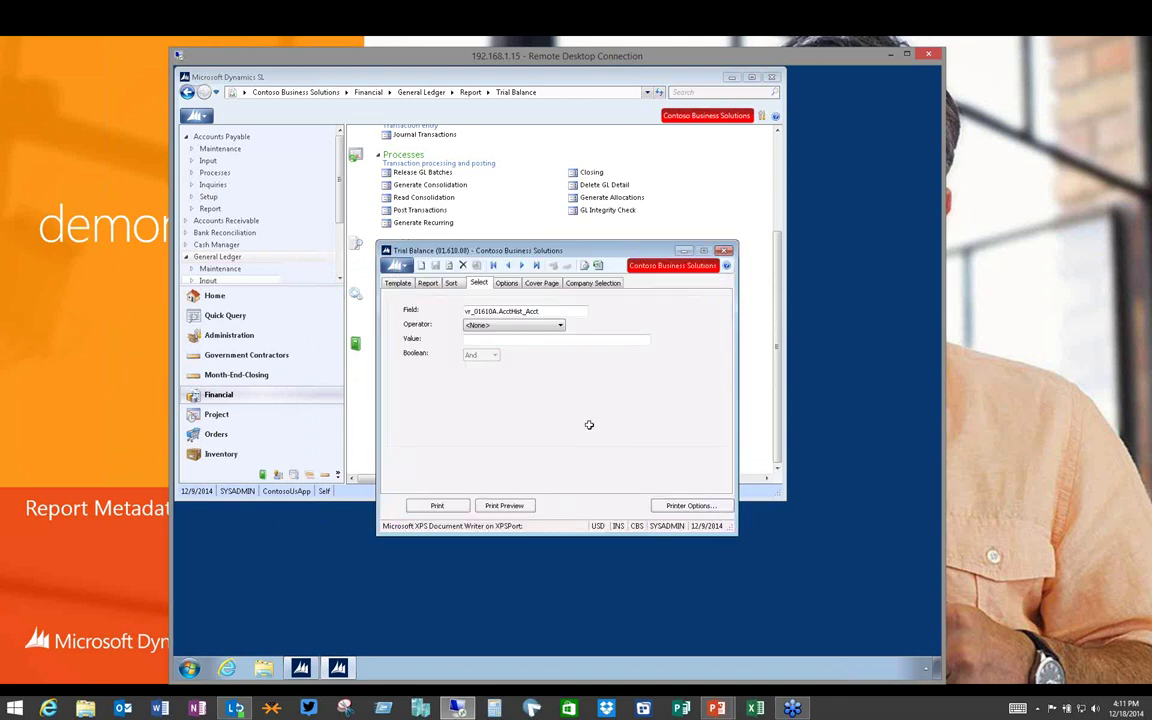
{"action": "double_click", "coordinate": [589, 424]}
Step: Set the account criterion's operator to In and widen the Trial Balance window to show all criteria columns
{"action": "left_click", "coordinate": [596, 312]}
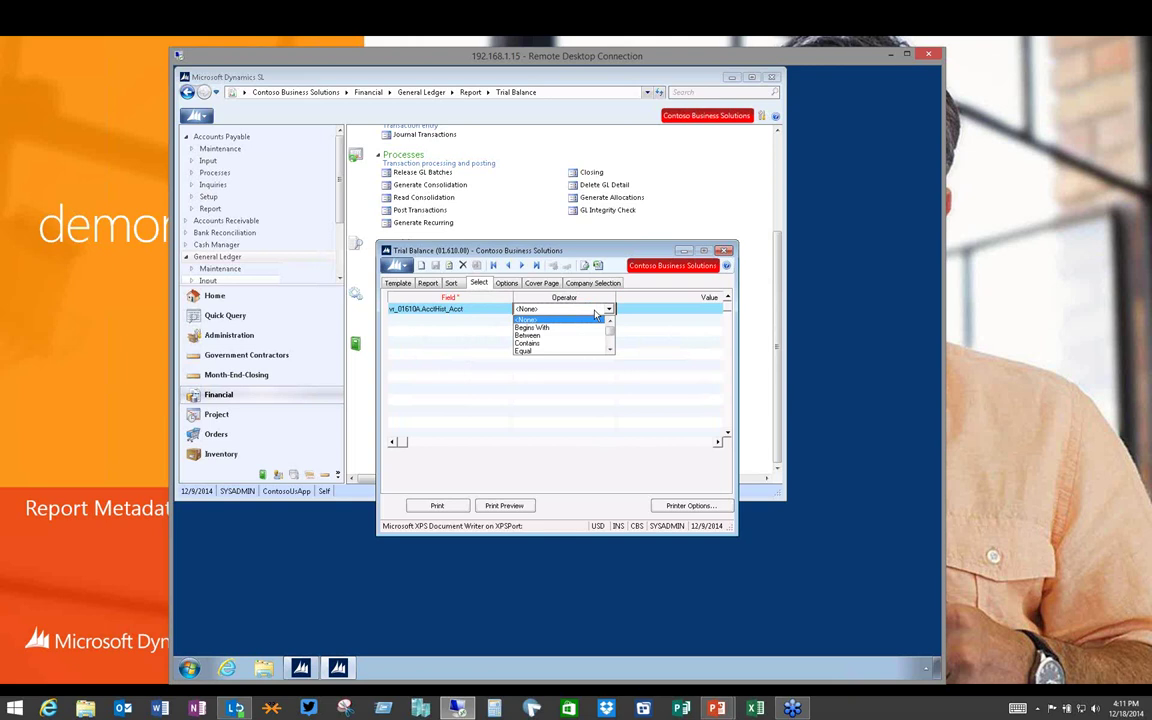
{"action": "scroll", "coordinate": [563, 342], "scroll_direction": "down", "scroll_amount": 1}
{"action": "left_click", "coordinate": [530, 351]}
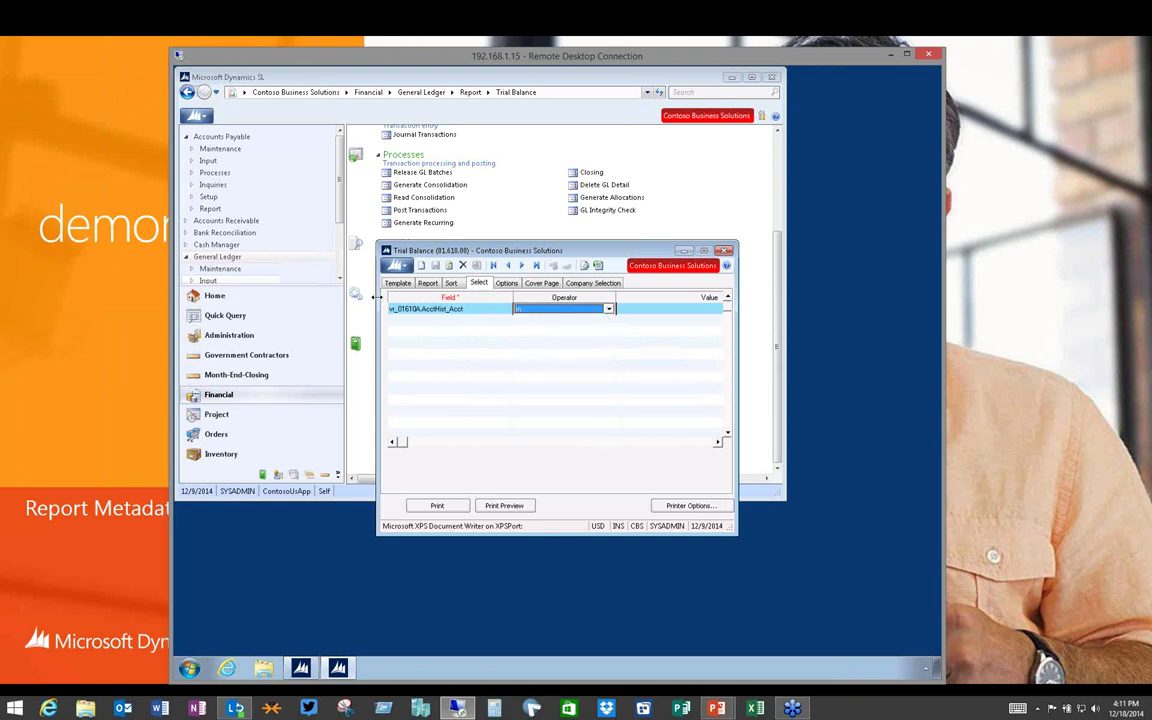
{"action": "left_click_drag", "start_coordinate": [340, 270], "coordinate": [258, 300]}
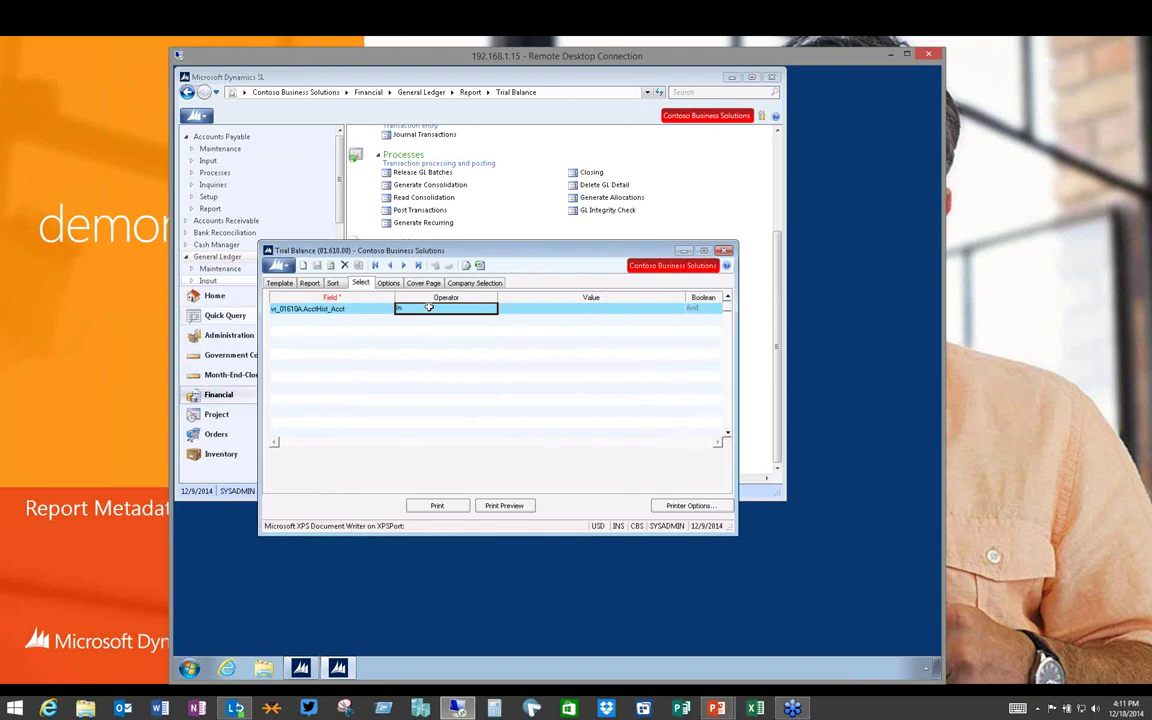
Step: Set the account criterion's operator to Equal and pick 1004 from the possible values
{"action": "left_click", "coordinate": [491, 308]}
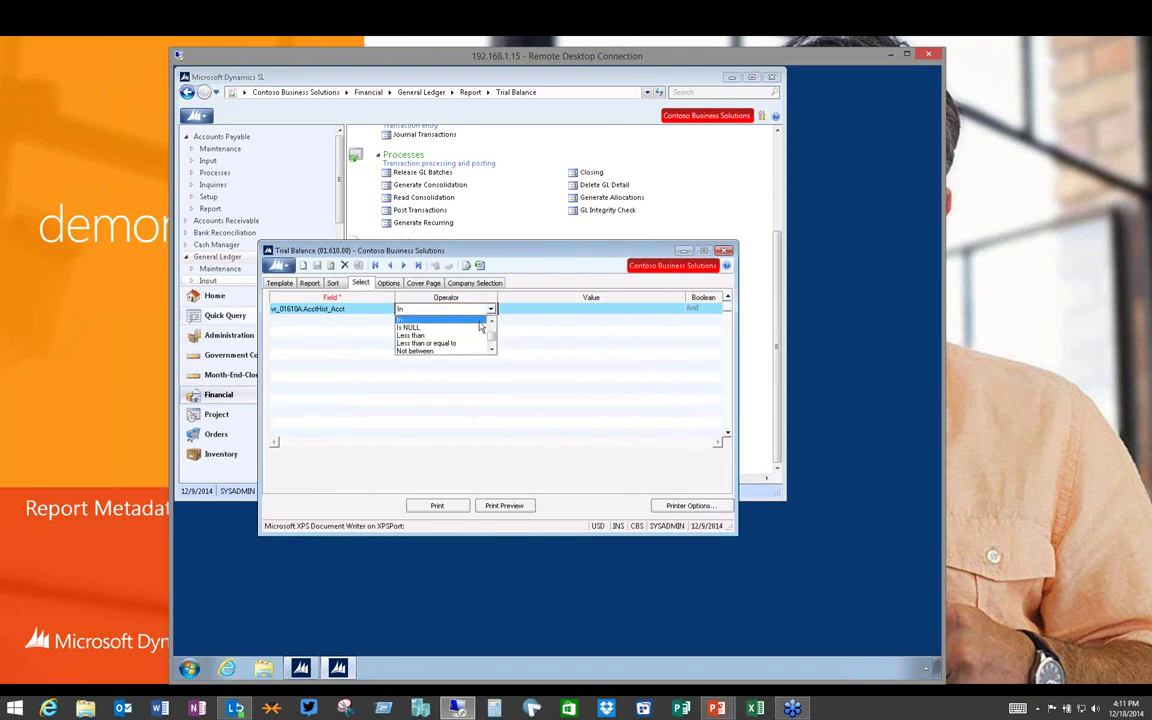
{"action": "scroll", "coordinate": [491, 323], "scroll_direction": "up", "scroll_amount": 3}
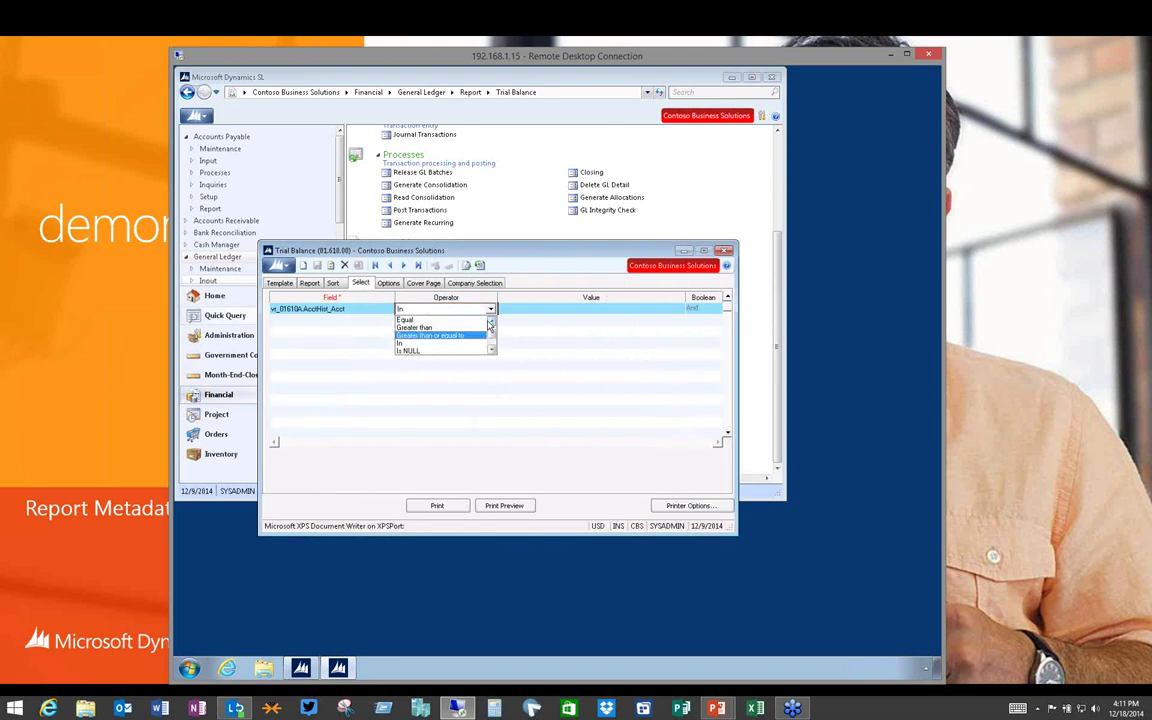
{"action": "left_click", "coordinate": [420, 319]}
{"action": "left_click", "coordinate": [538, 310]}
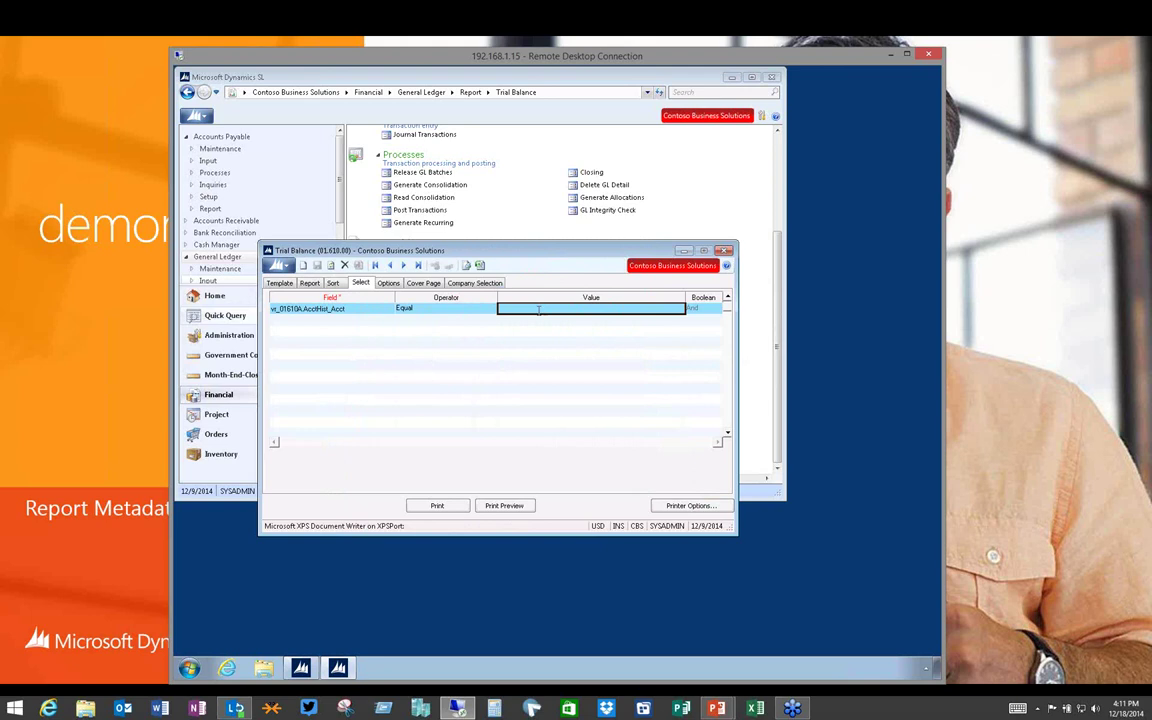
{"action": "double_click", "coordinate": [538, 310]}
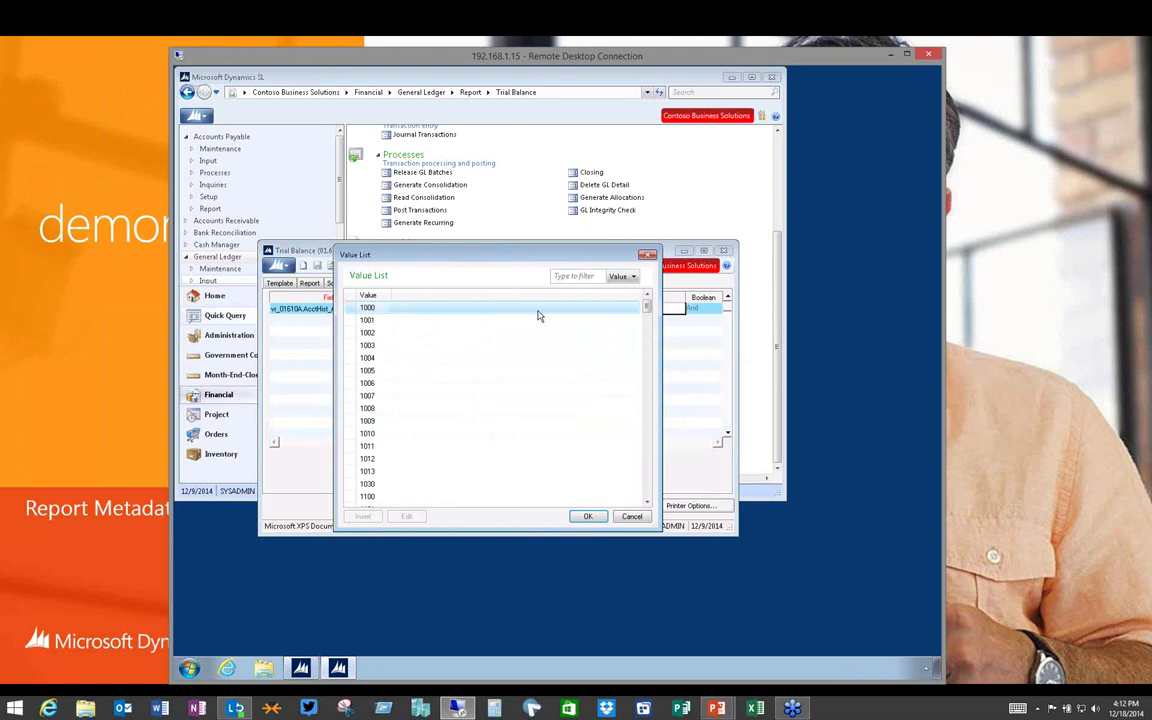
{"action": "left_click", "coordinate": [369, 360]}
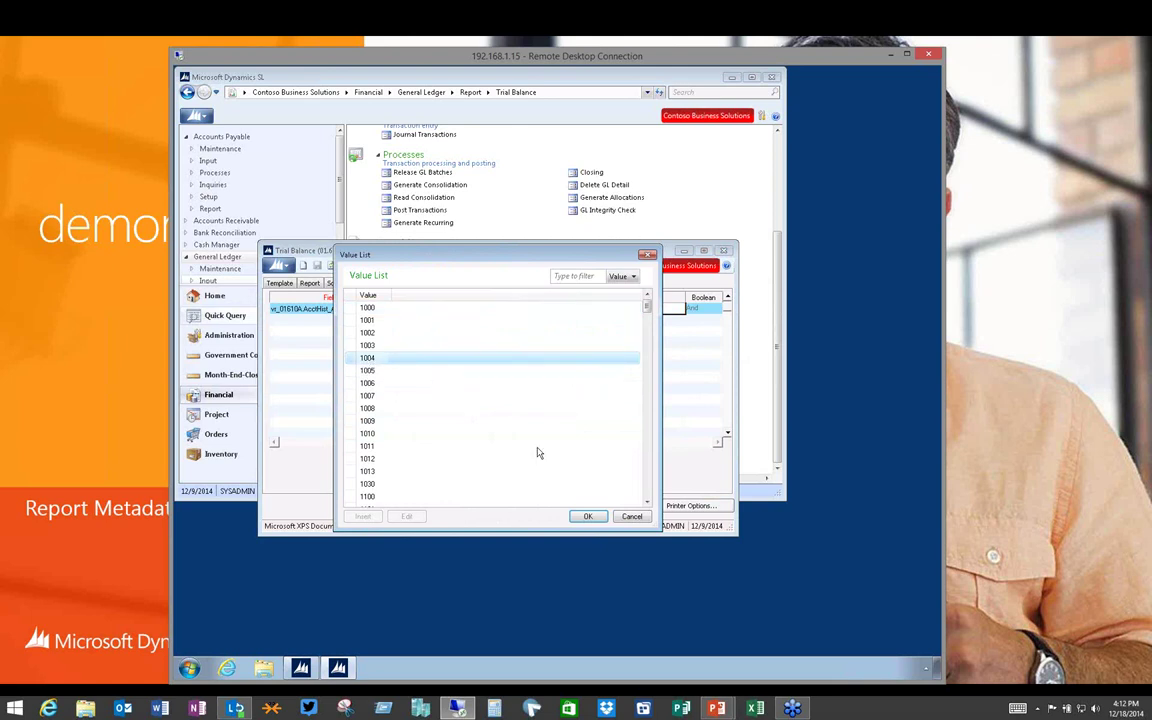
{"action": "left_click", "coordinate": [588, 517]}
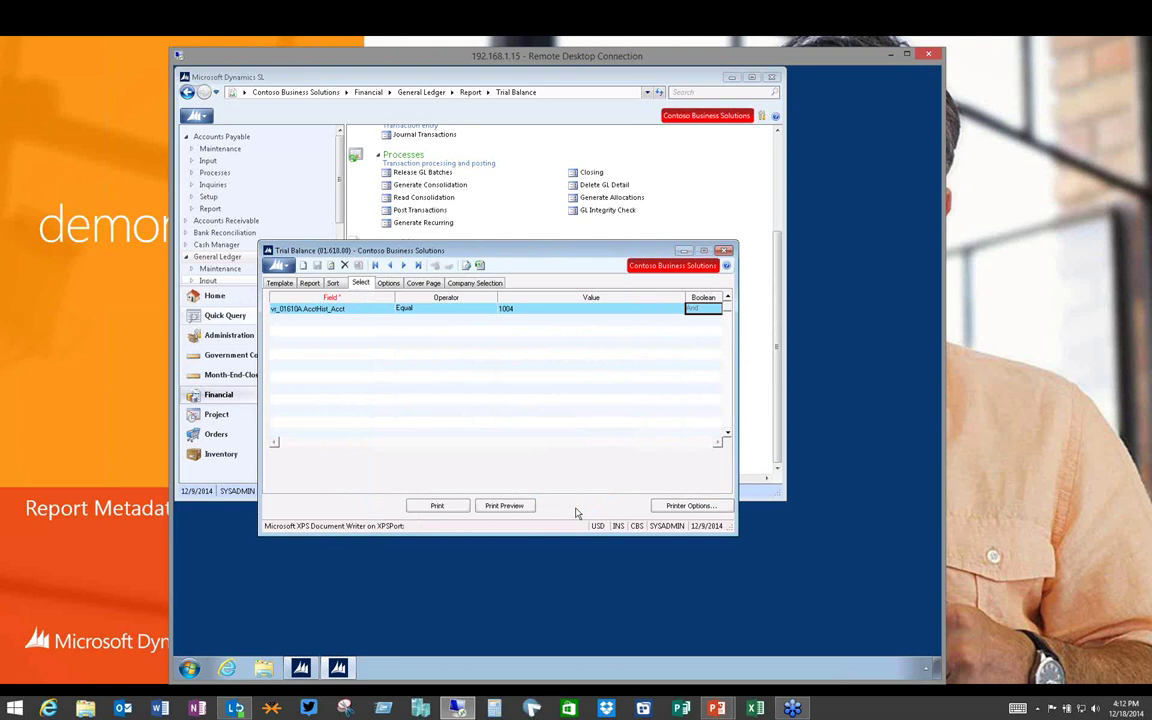
Step: Change the account criterion's operator to Between
{"action": "left_click", "coordinate": [421, 312]}
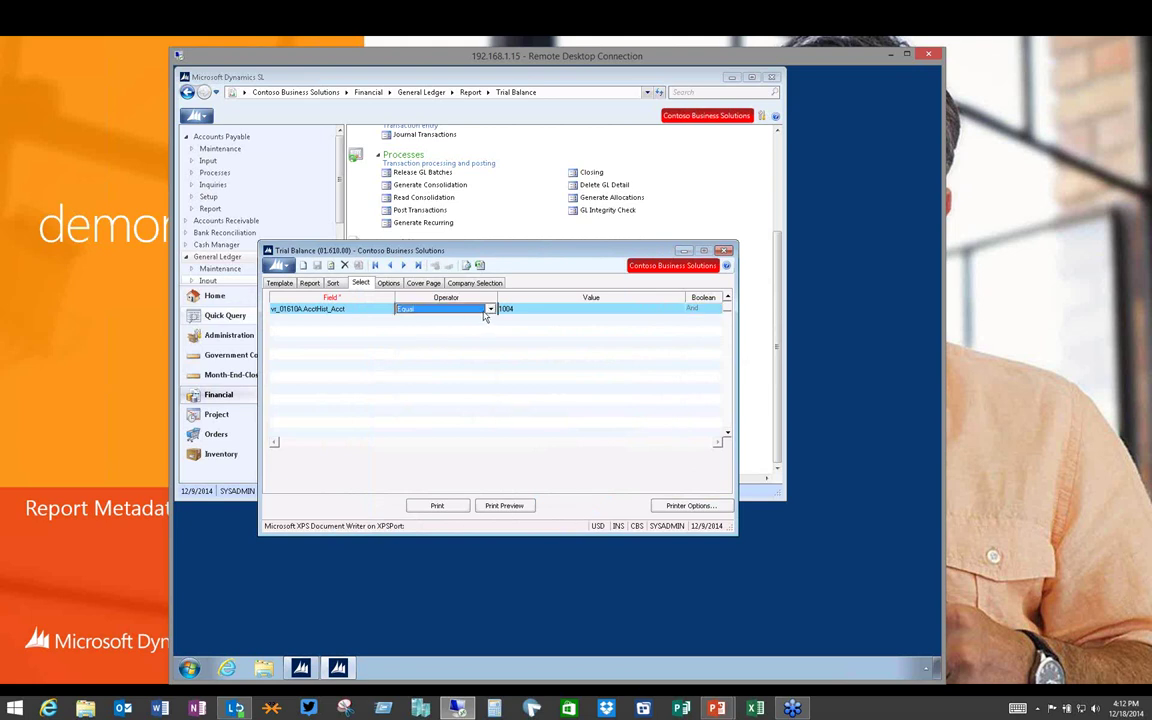
{"action": "left_click", "coordinate": [489, 310]}
{"action": "scroll", "coordinate": [449, 340], "scroll_direction": "up", "scroll_amount": 2}
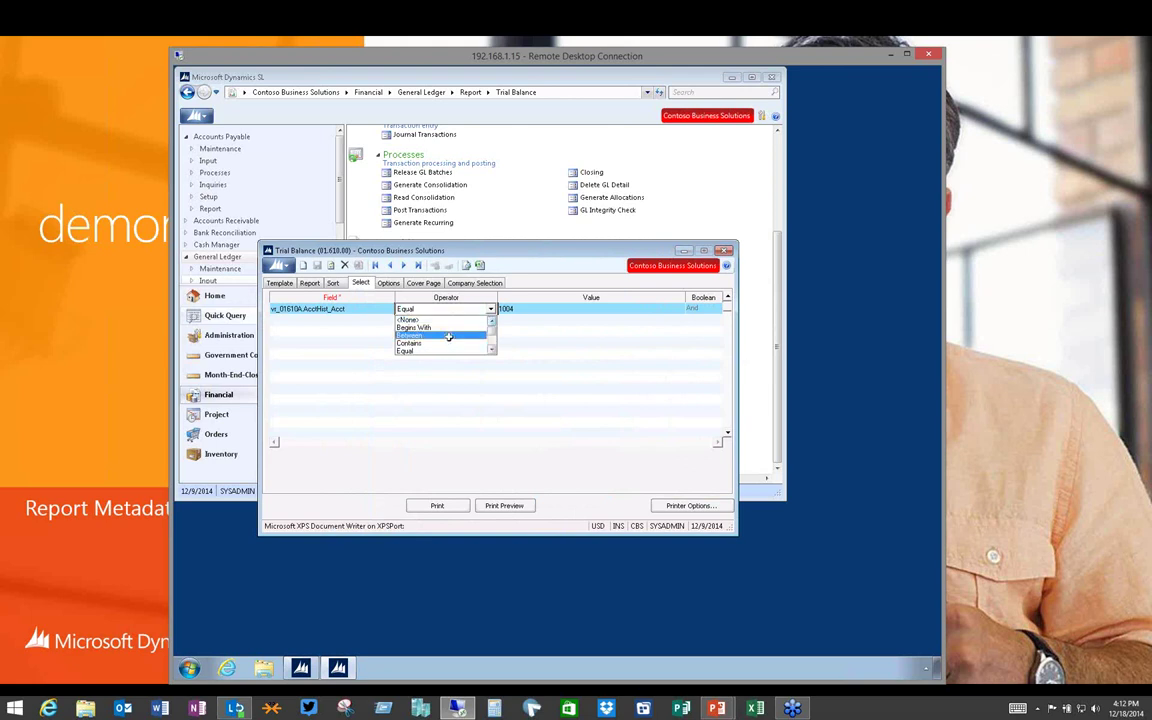
{"action": "left_click", "coordinate": [449, 336]}
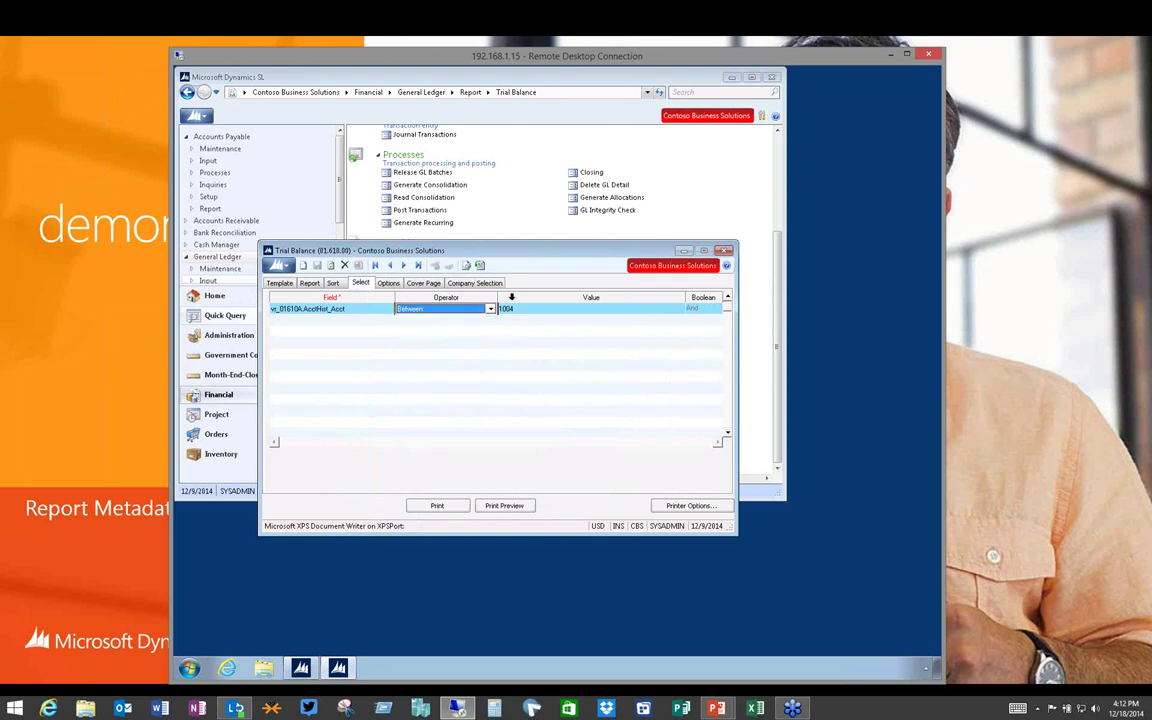
Step: Set the account criterion's range to between 1004 and 1012, picking both limits from the possible values, and recheck the entered range
{"action": "left_click", "coordinate": [568, 310]}
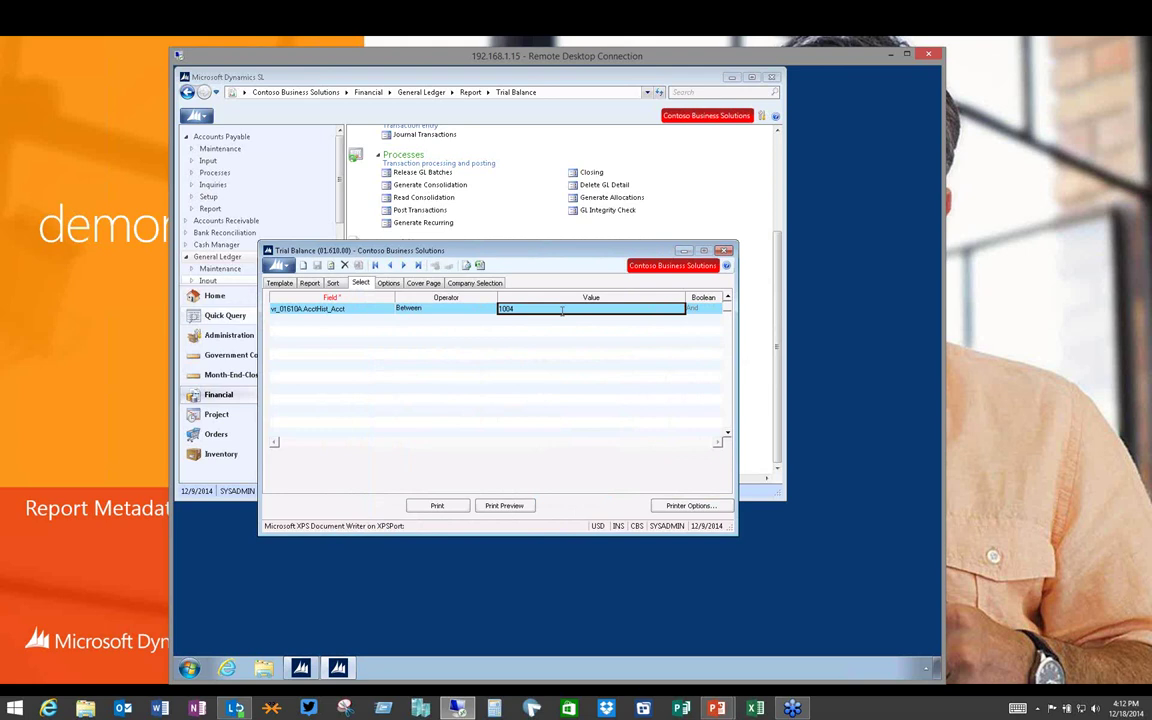
{"action": "double_click", "coordinate": [561, 311]}
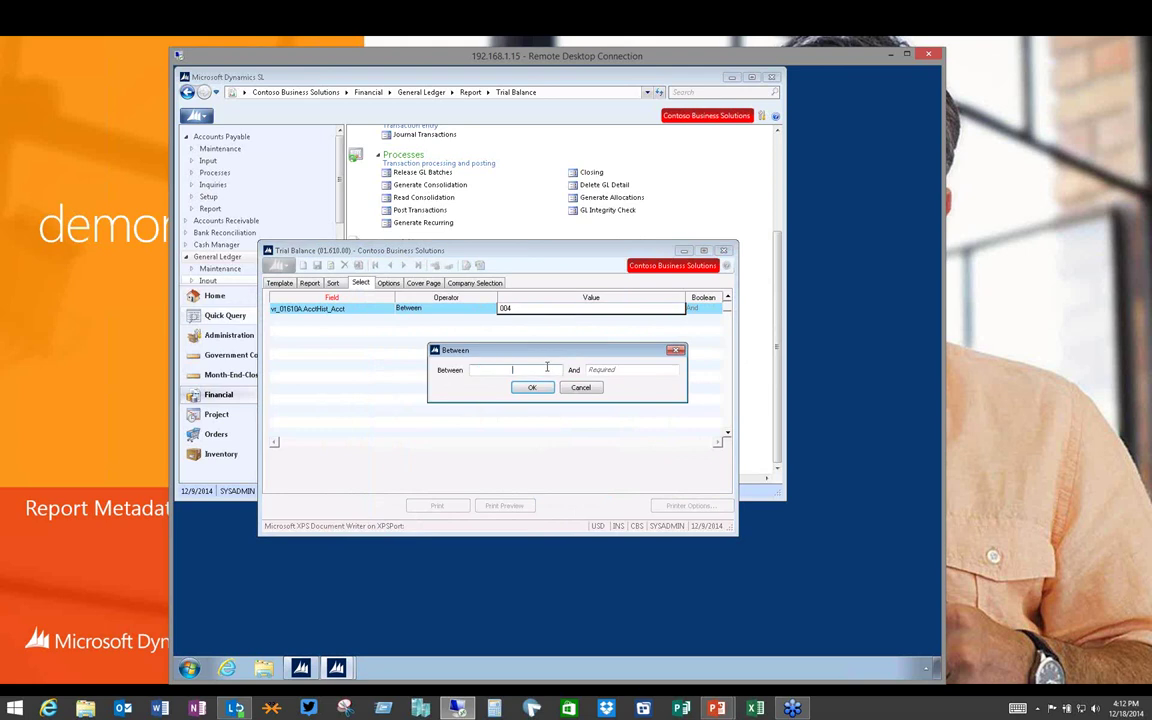
{"action": "left_click", "coordinate": [530, 370]}
{"action": "double_click", "coordinate": [525, 372]}
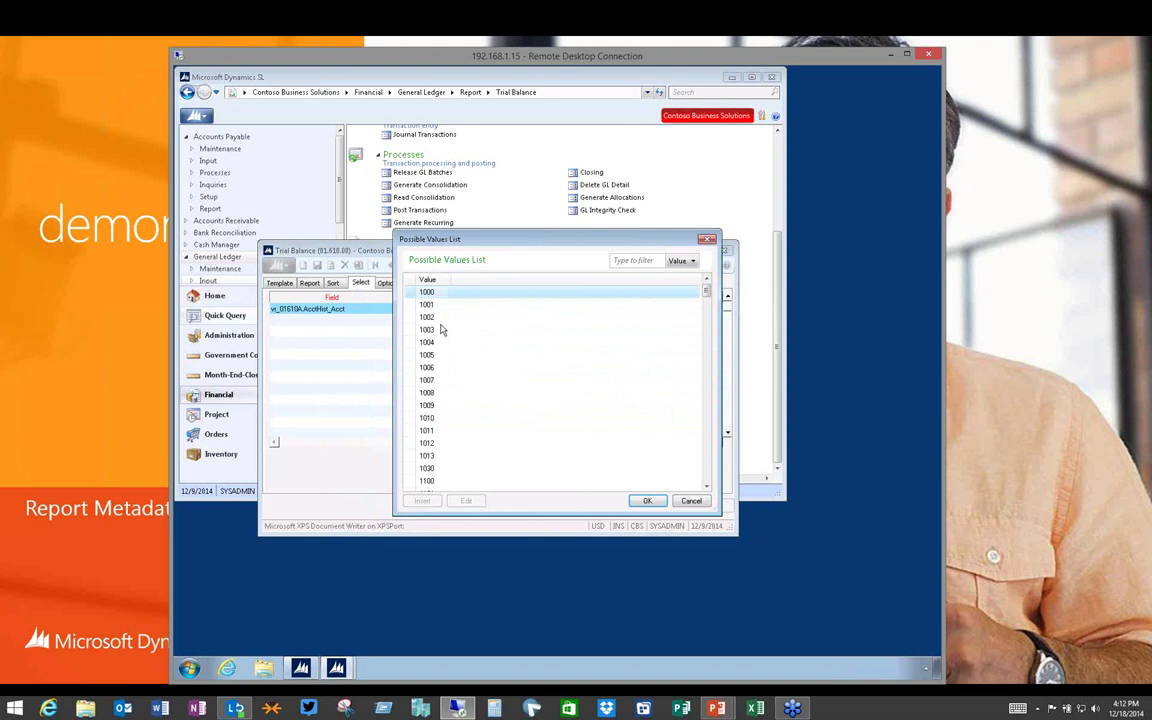
{"action": "left_click", "coordinate": [647, 500]}
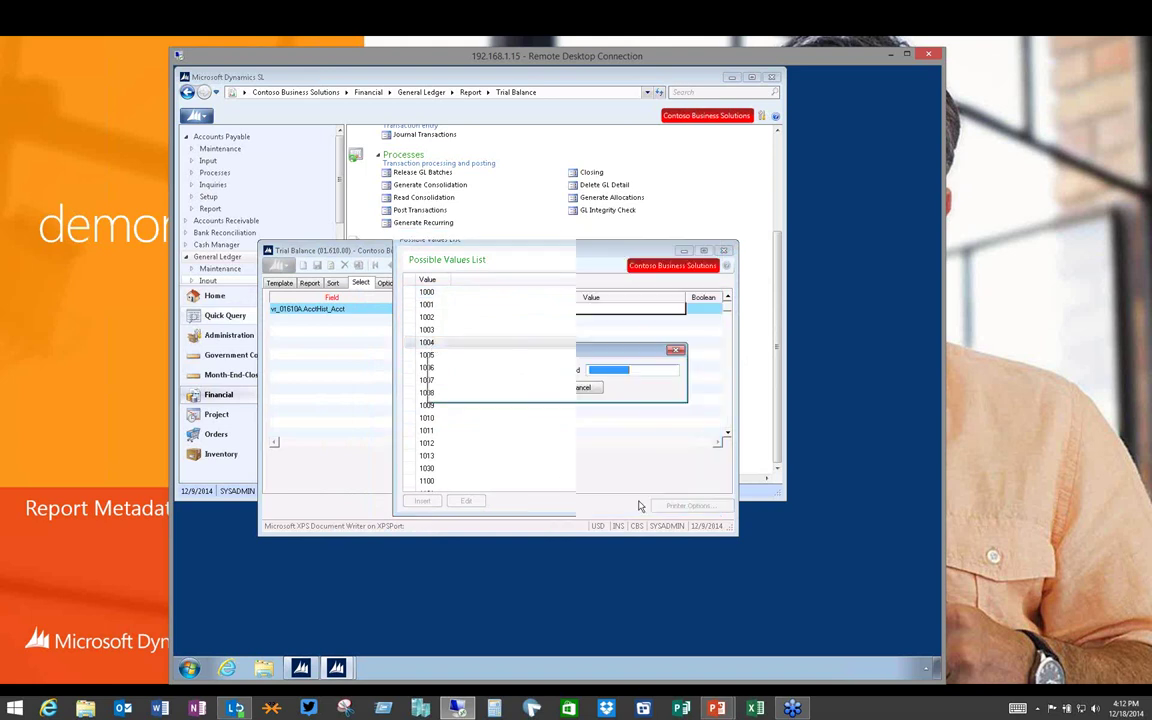
{"action": "double_click", "coordinate": [621, 372]}
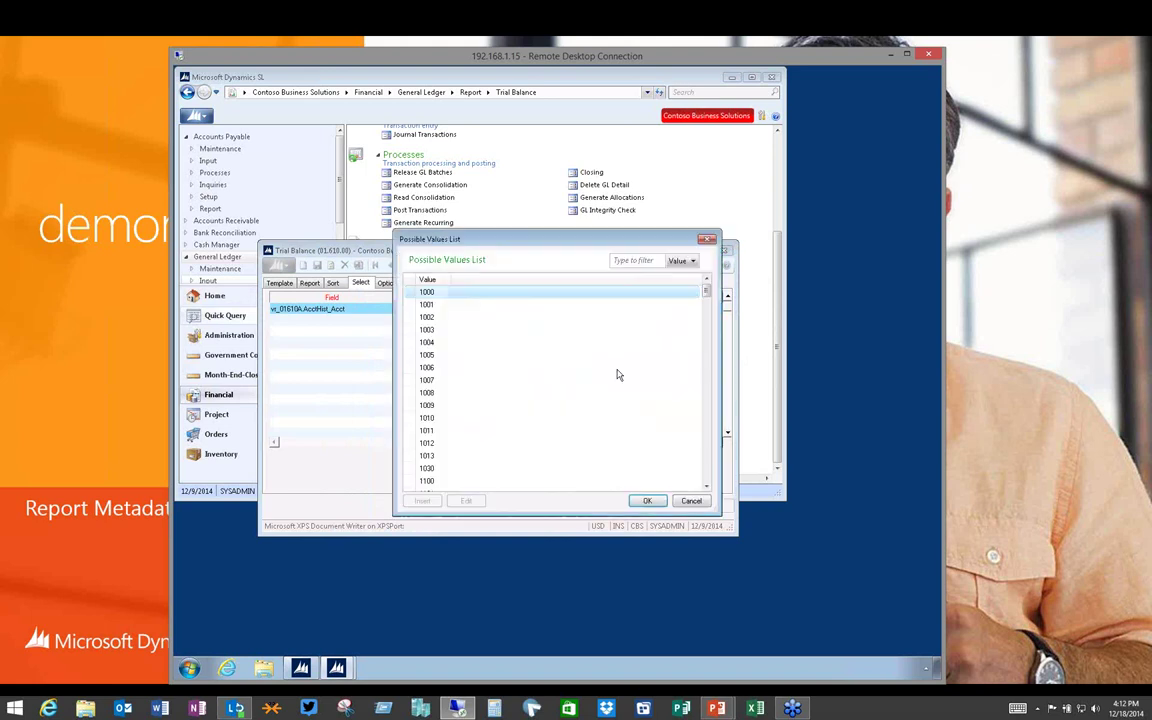
{"action": "left_click", "coordinate": [430, 446]}
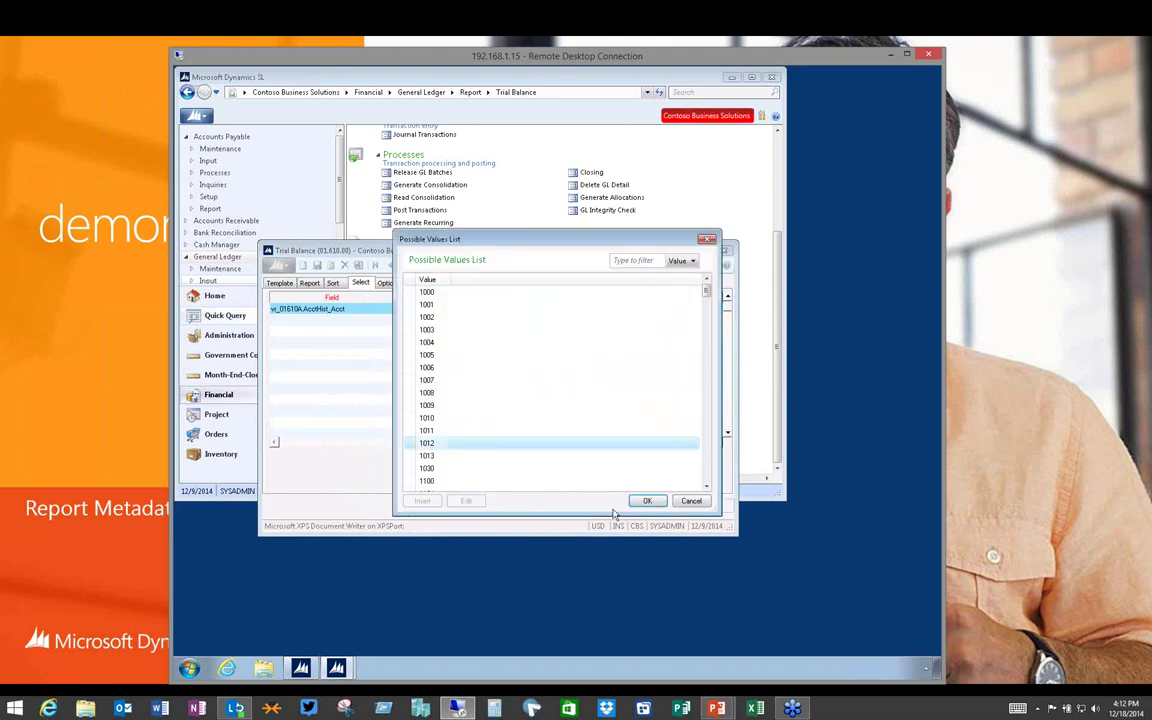
{"action": "left_click", "coordinate": [647, 501]}
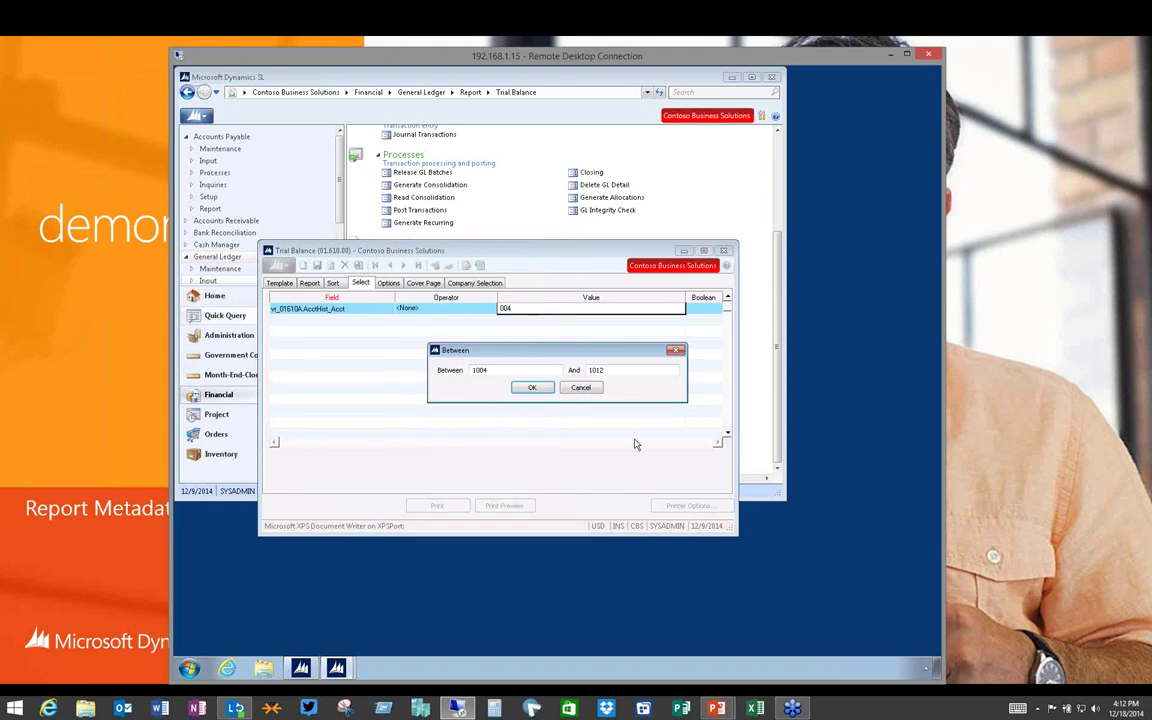
{"action": "left_click", "coordinate": [533, 388]}
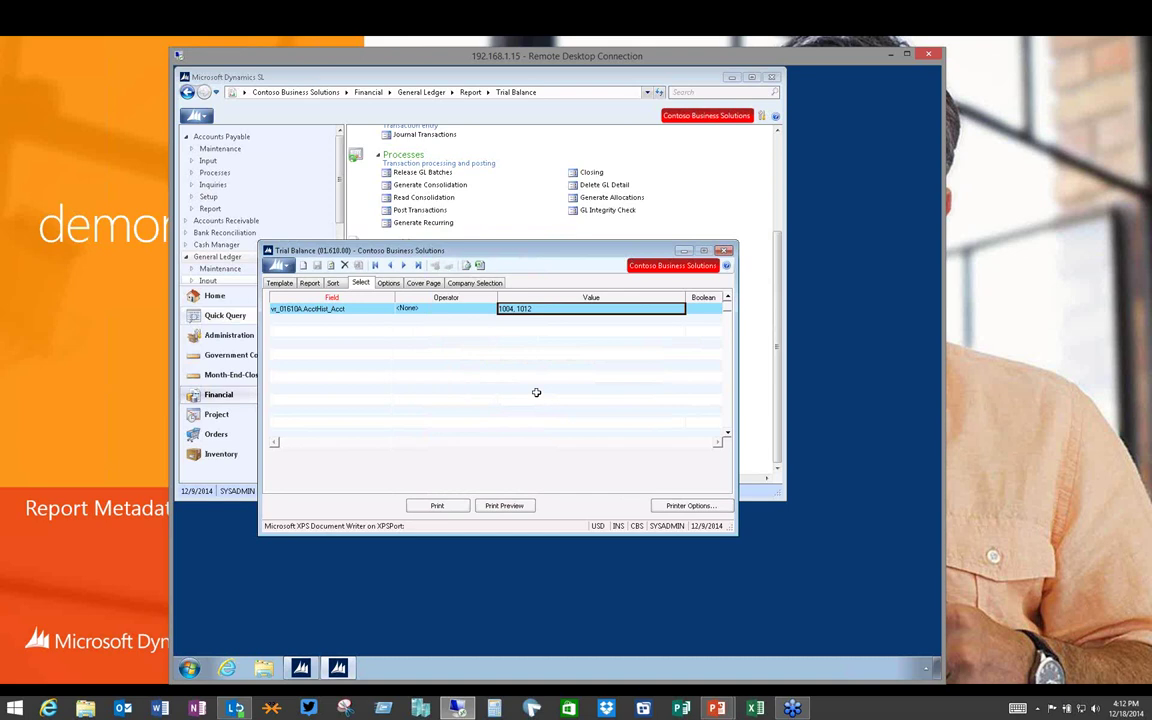
{"action": "double_click", "coordinate": [532, 309]}
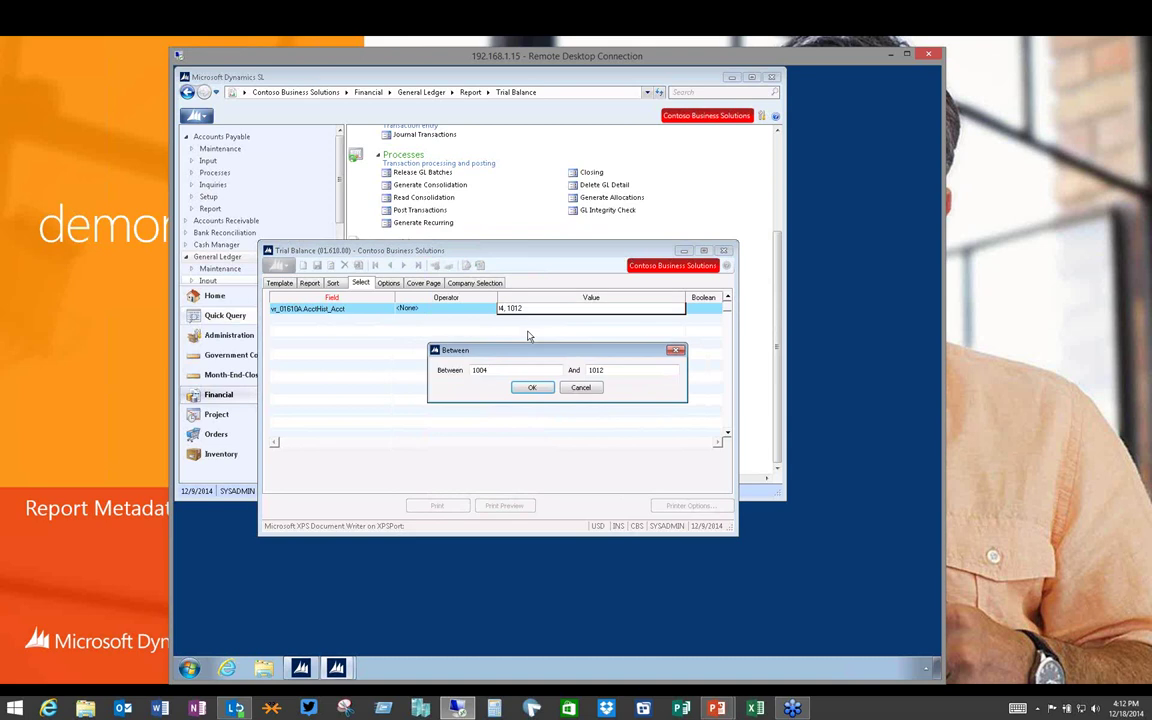
{"action": "left_click", "coordinate": [532, 387]}
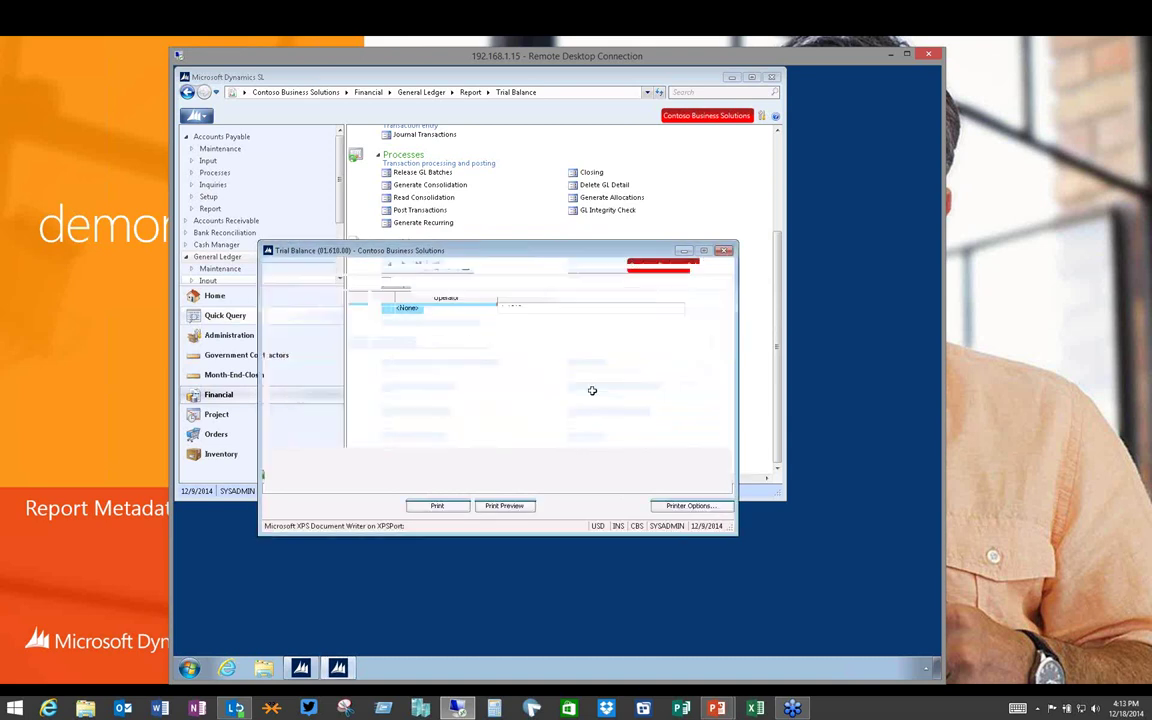
Step: Change the account criterion's operator from the range comparison to In
{"action": "left_click", "coordinate": [491, 310]}
{"action": "left_click", "coordinate": [491, 310]}
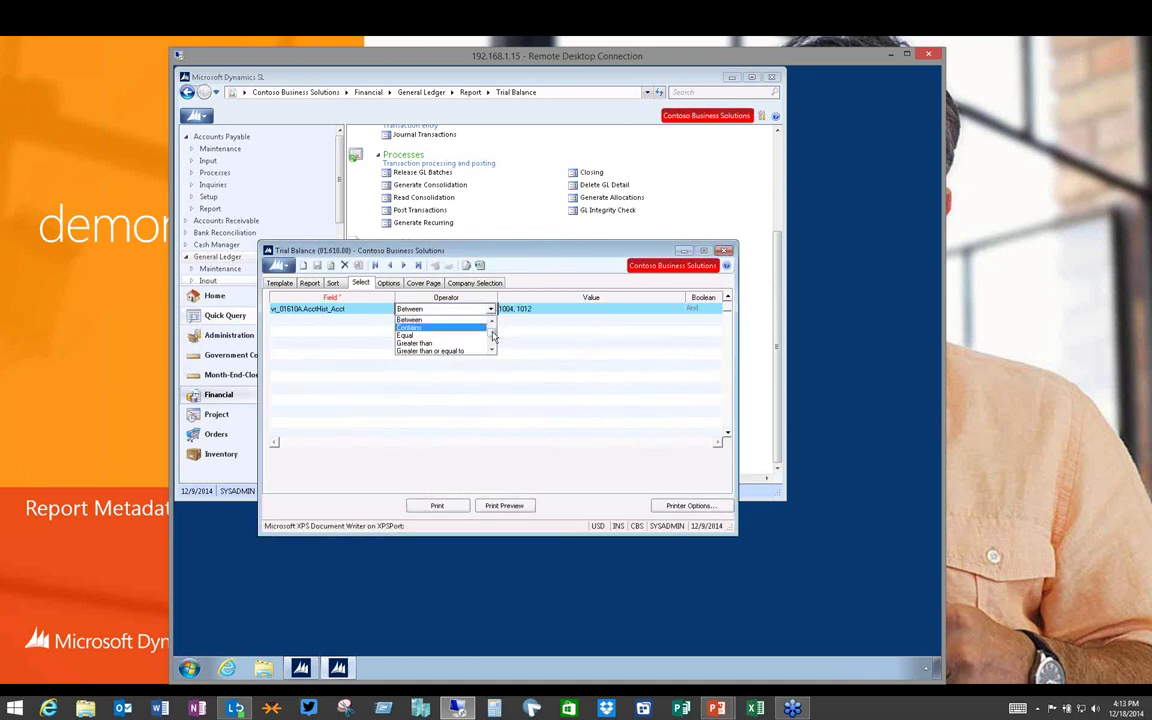
{"action": "left_click", "coordinate": [491, 352]}
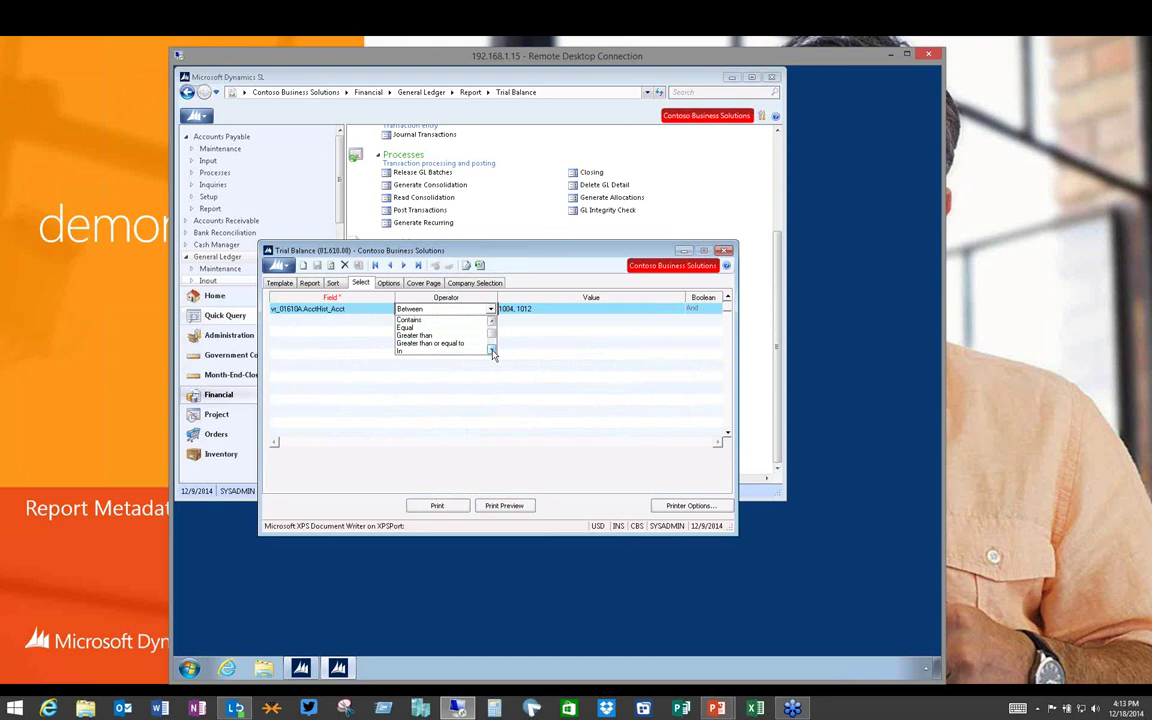
{"action": "left_click", "coordinate": [455, 350]}
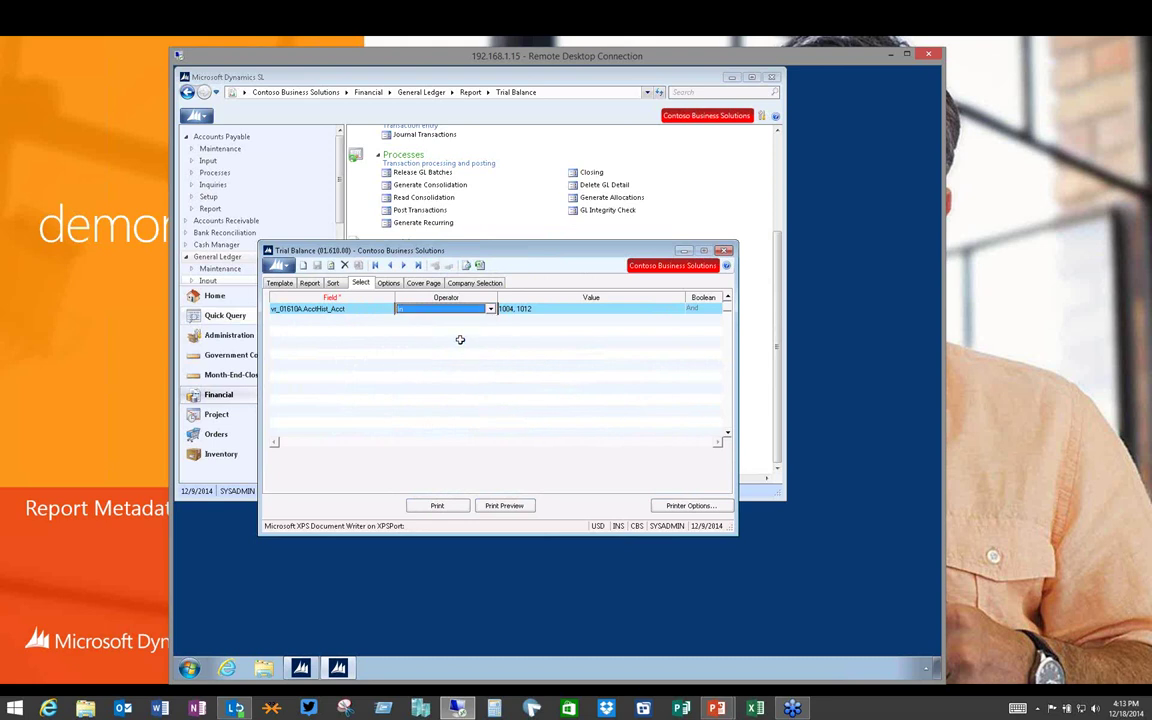
Step: Add 1005 from the database values and the manually entered value 9999 to the account criterion's selected values, and accept the list
{"action": "left_click", "coordinate": [524, 310]}
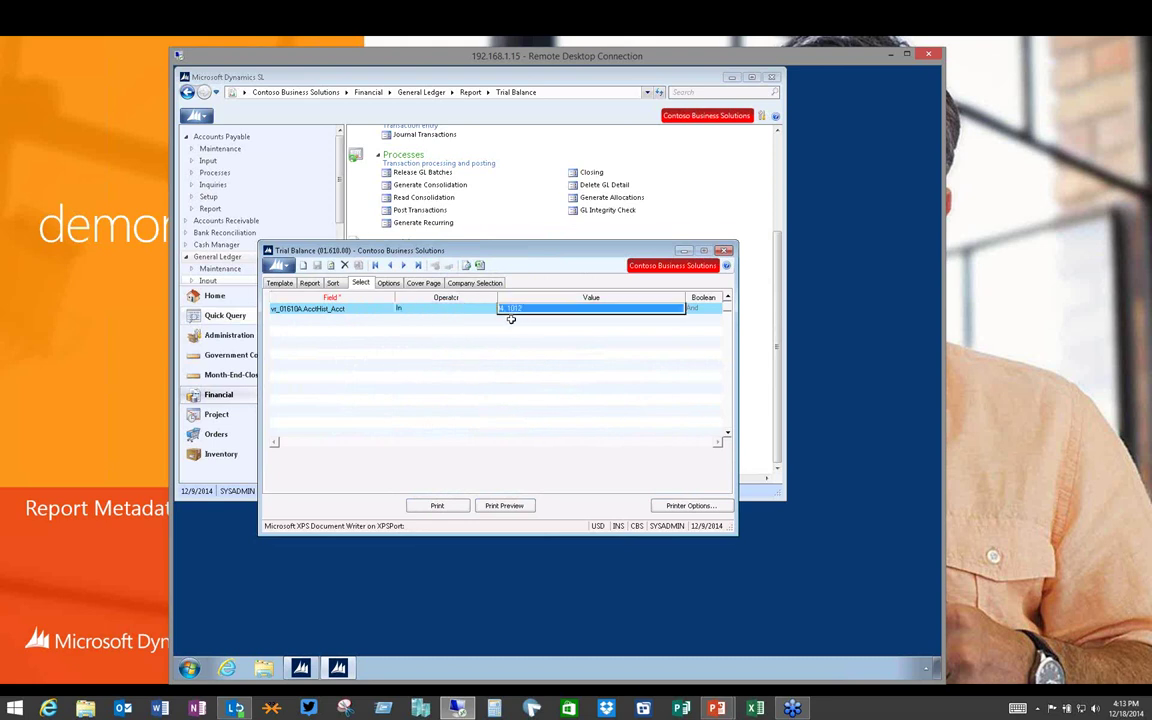
{"action": "left_click", "coordinate": [510, 318]}
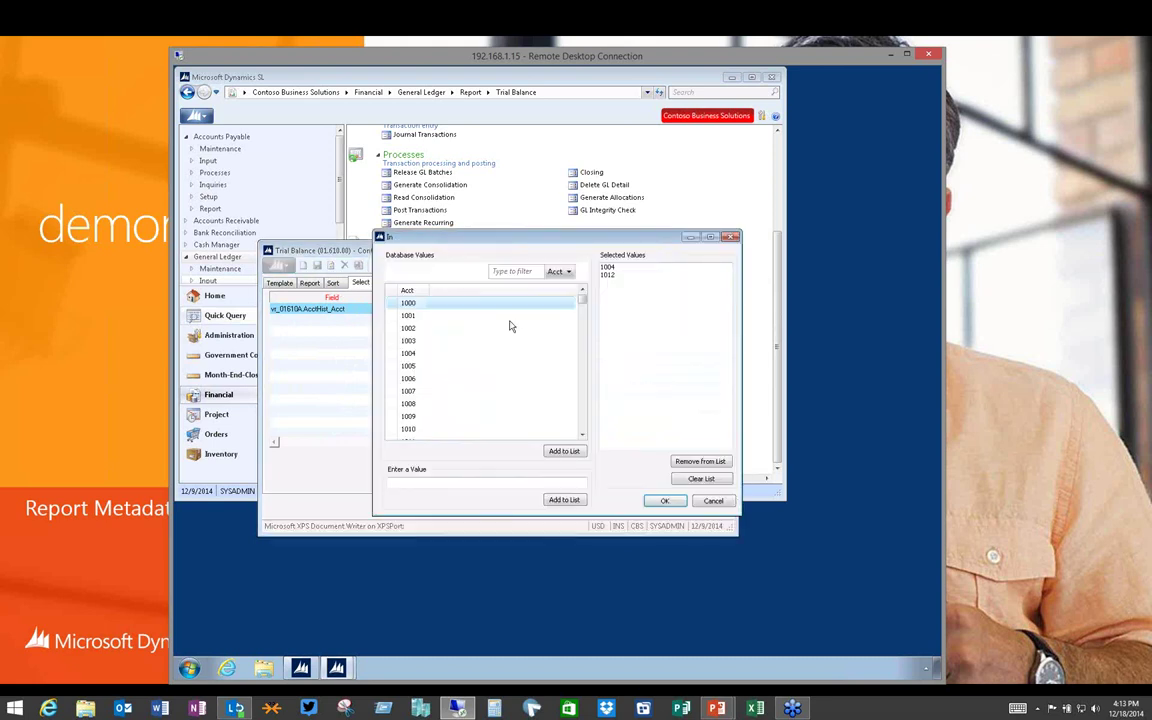
{"action": "double_click", "coordinate": [408, 368]}
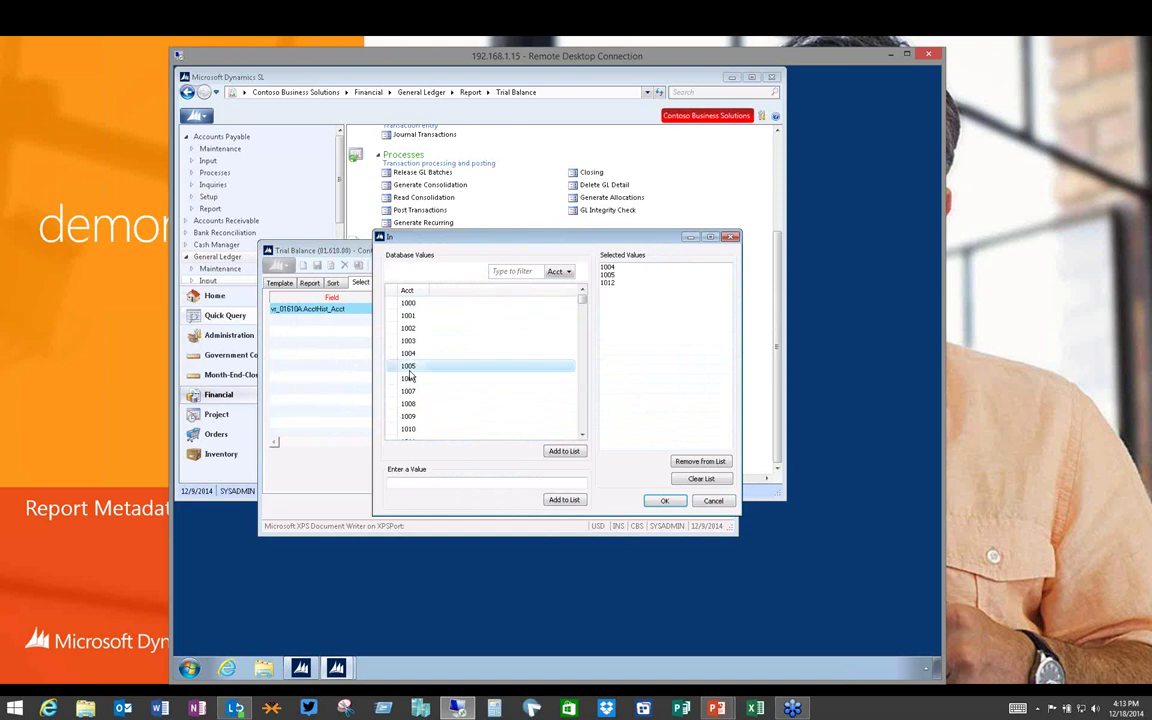
{"action": "left_click_drag", "start_coordinate": [429, 481], "coordinate": [394, 481]}
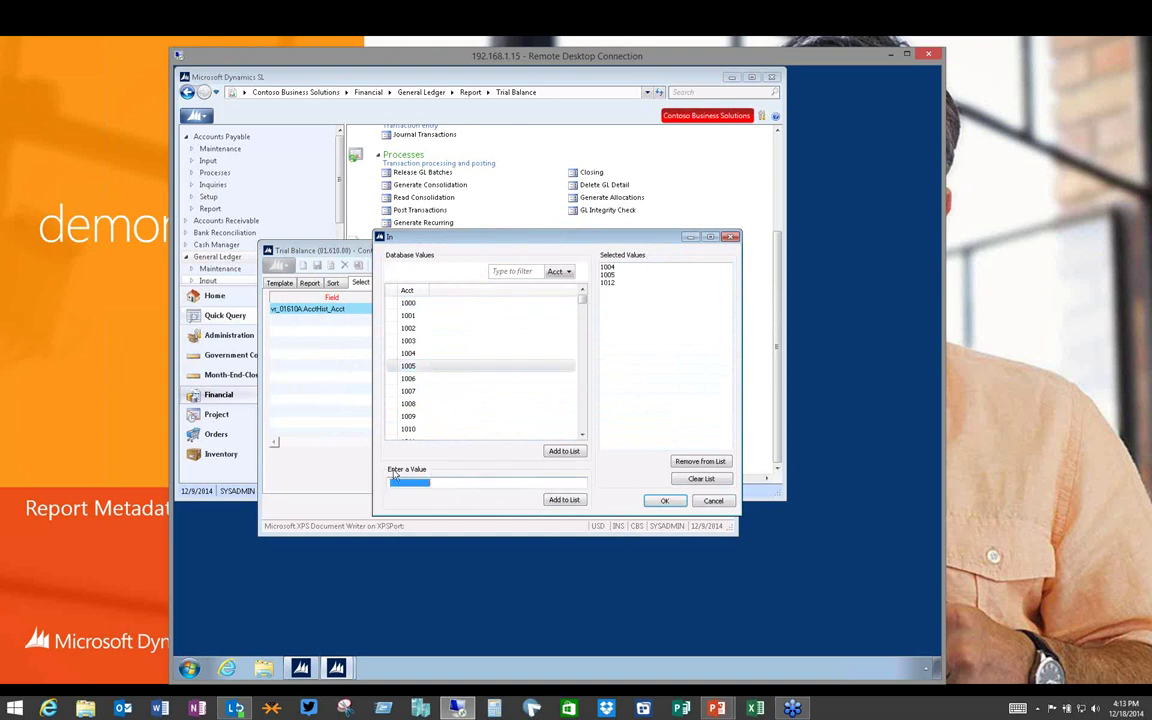
{"action": "type", "text": "9999"}
{"action": "left_click", "coordinate": [565, 500]}
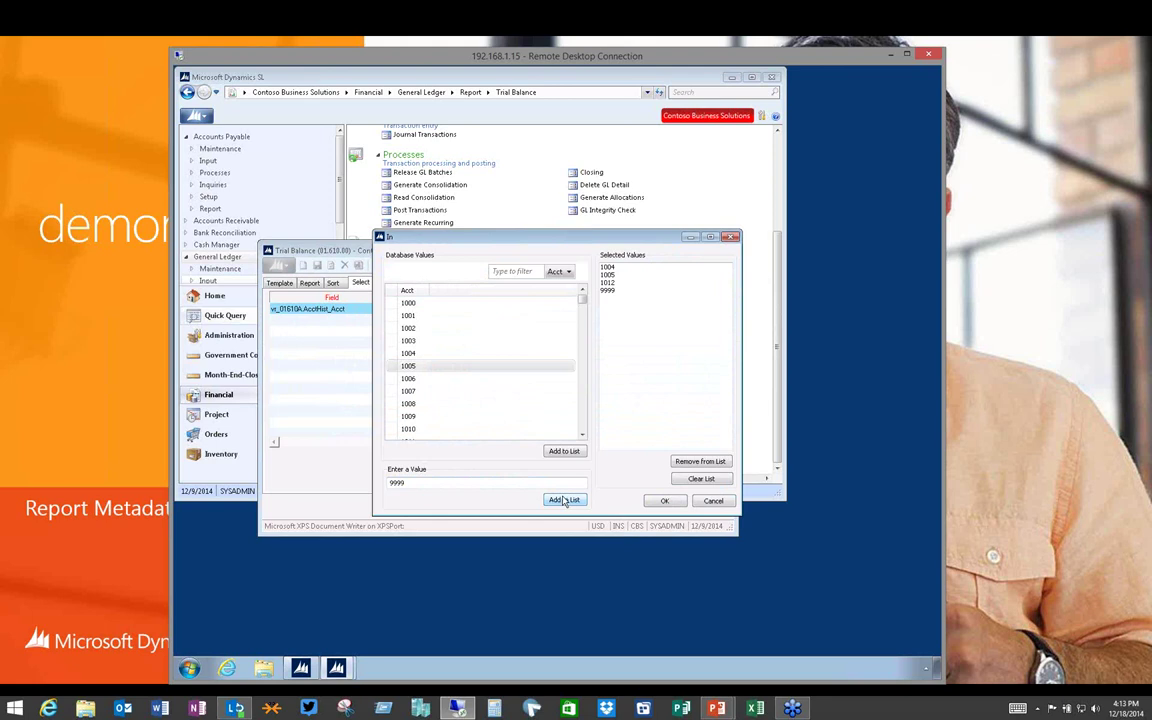
{"action": "left_click", "coordinate": [664, 501]}
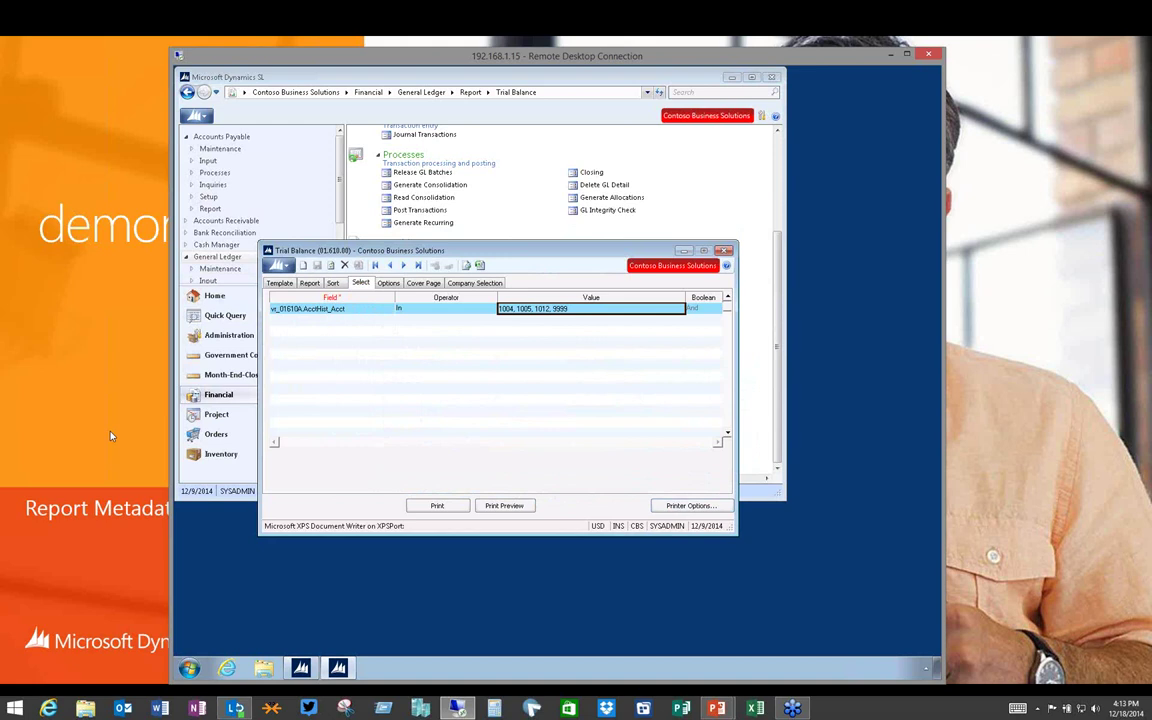
Step: Switch to the PowerPoint slide show and advance to the Report Metadata enhancements slide
{"action": "key", "text": "alt+Tab"}
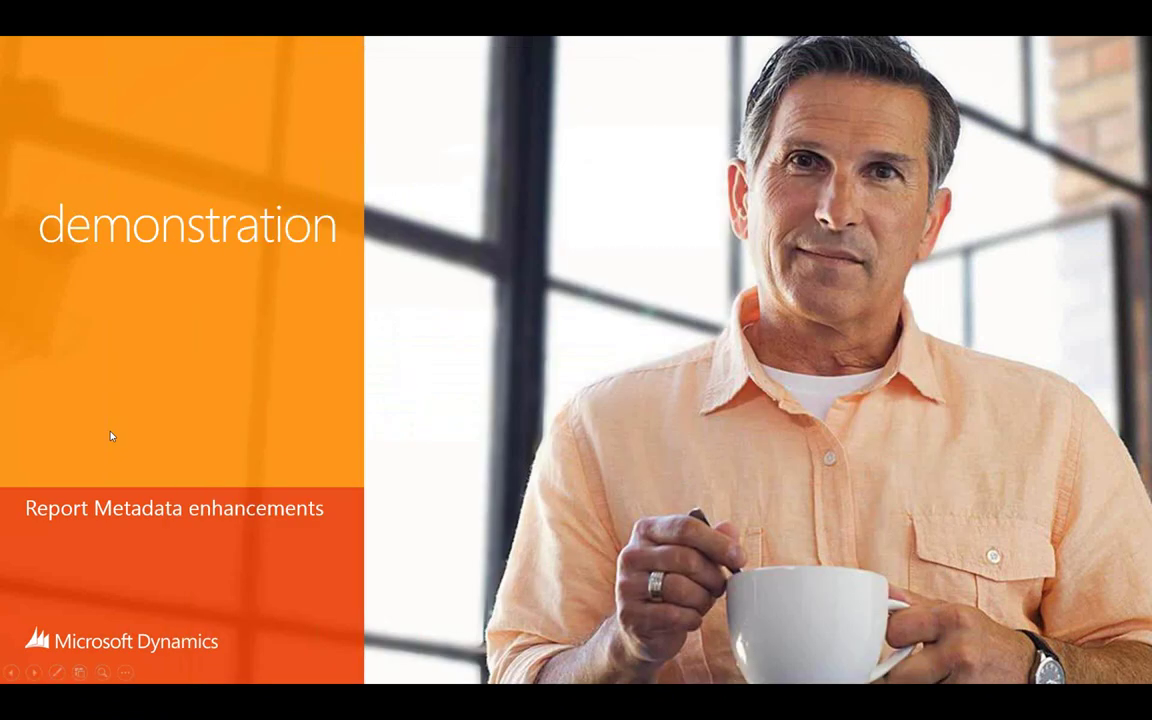
{"action": "key", "text": "Right"}
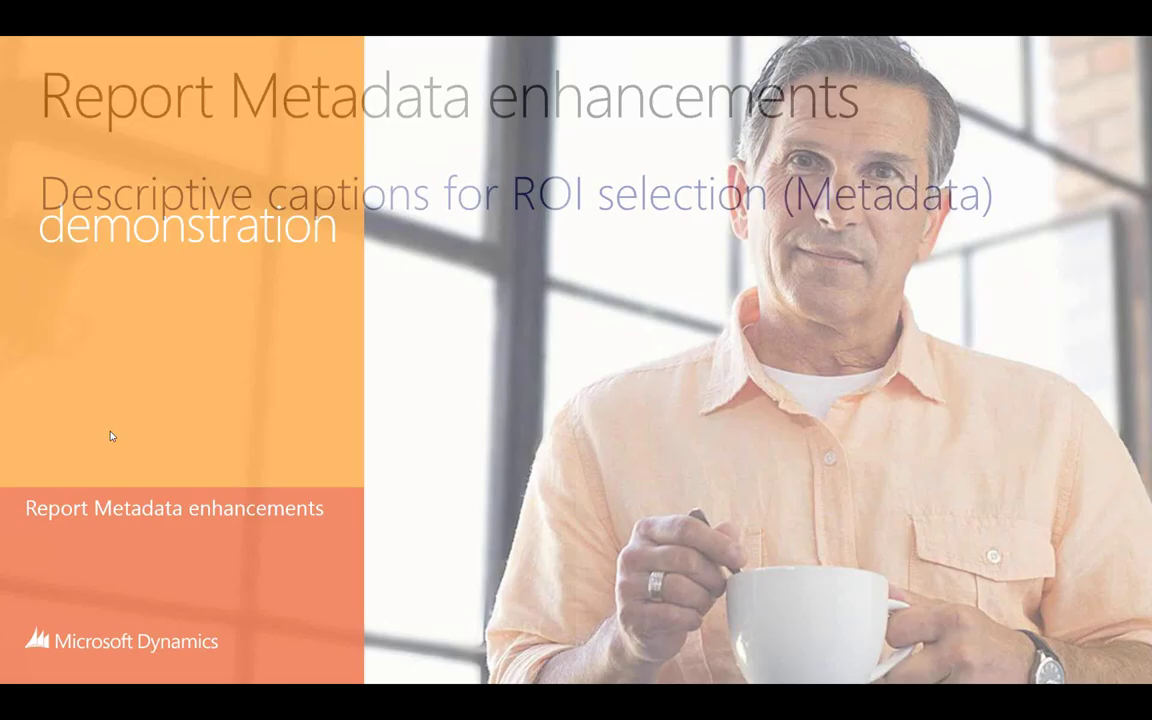
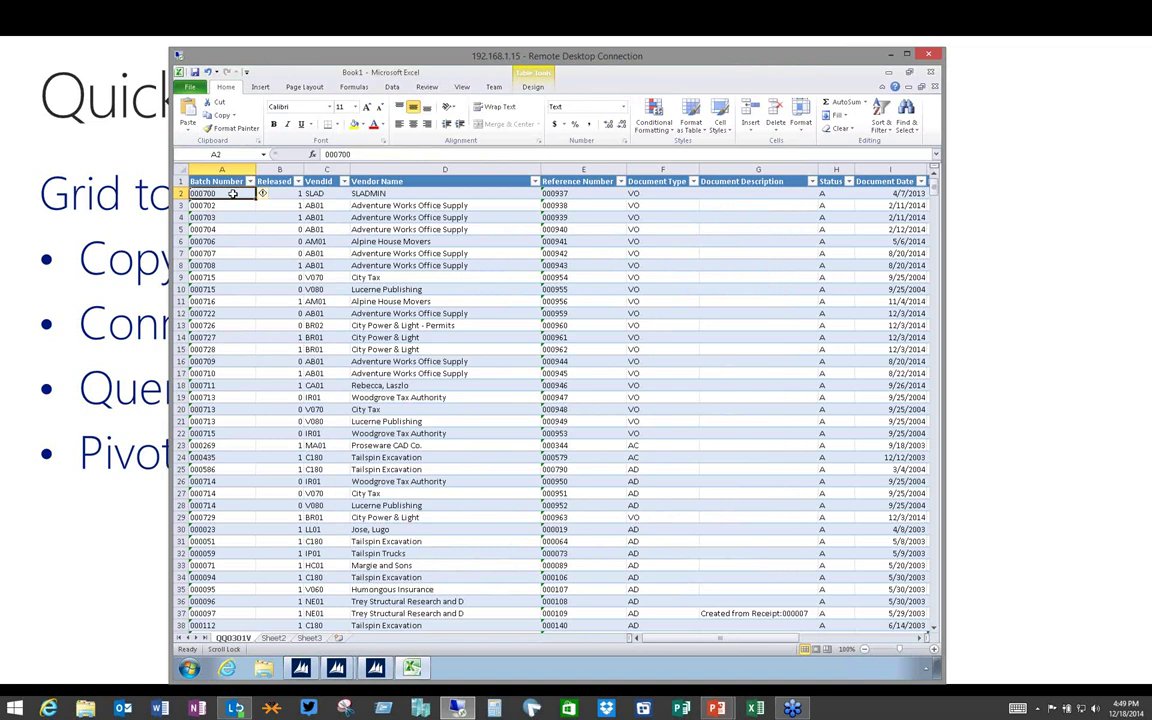
Step: Filter the copied voucher table in Excel by Batch Number, leaving out batch 000004
{"action": "left_click", "coordinate": [249, 181]}
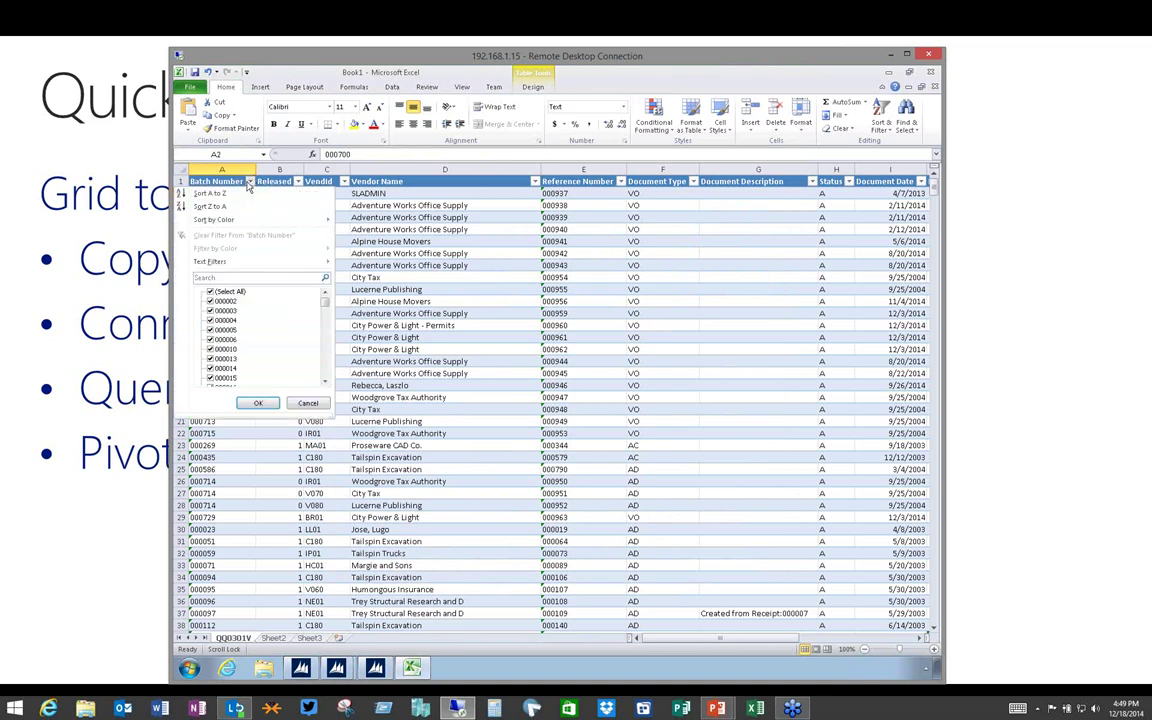
{"action": "left_click", "coordinate": [222, 320]}
{"action": "left_click", "coordinate": [245, 402]}
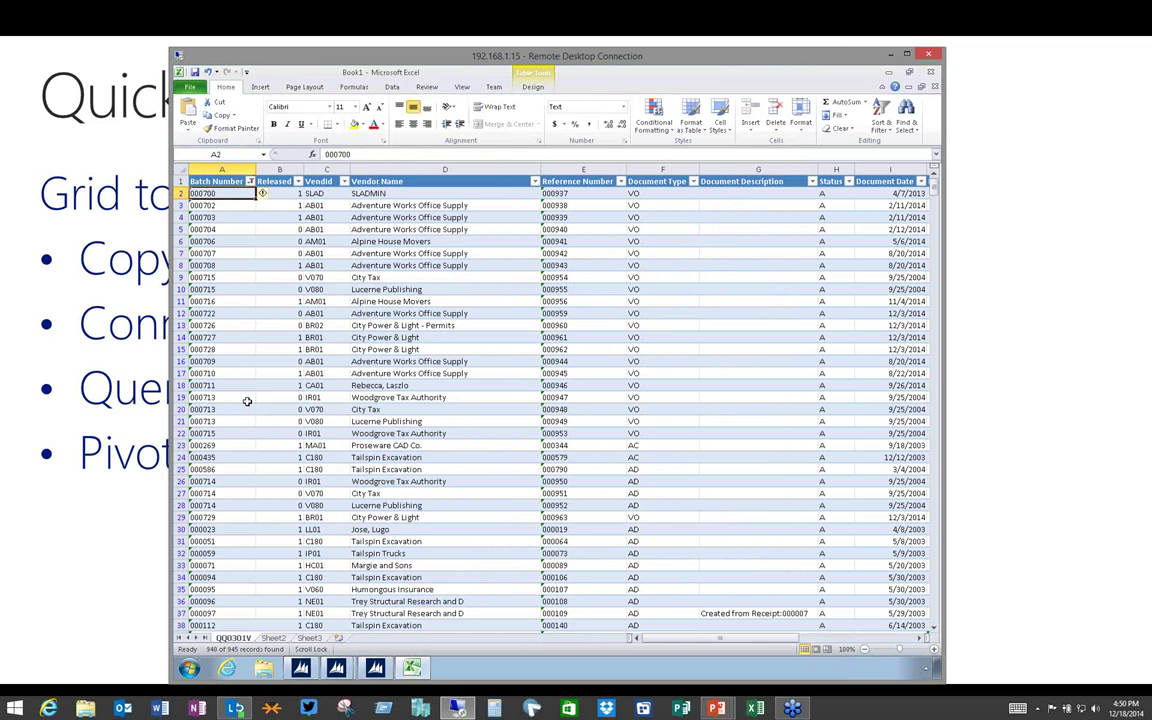
Step: From Quick Query Viewer, create an Excel query table with all rows and columns in a new workbook, worksheet QQ0301V, cell A1
{"action": "left_click", "coordinate": [376, 667]}
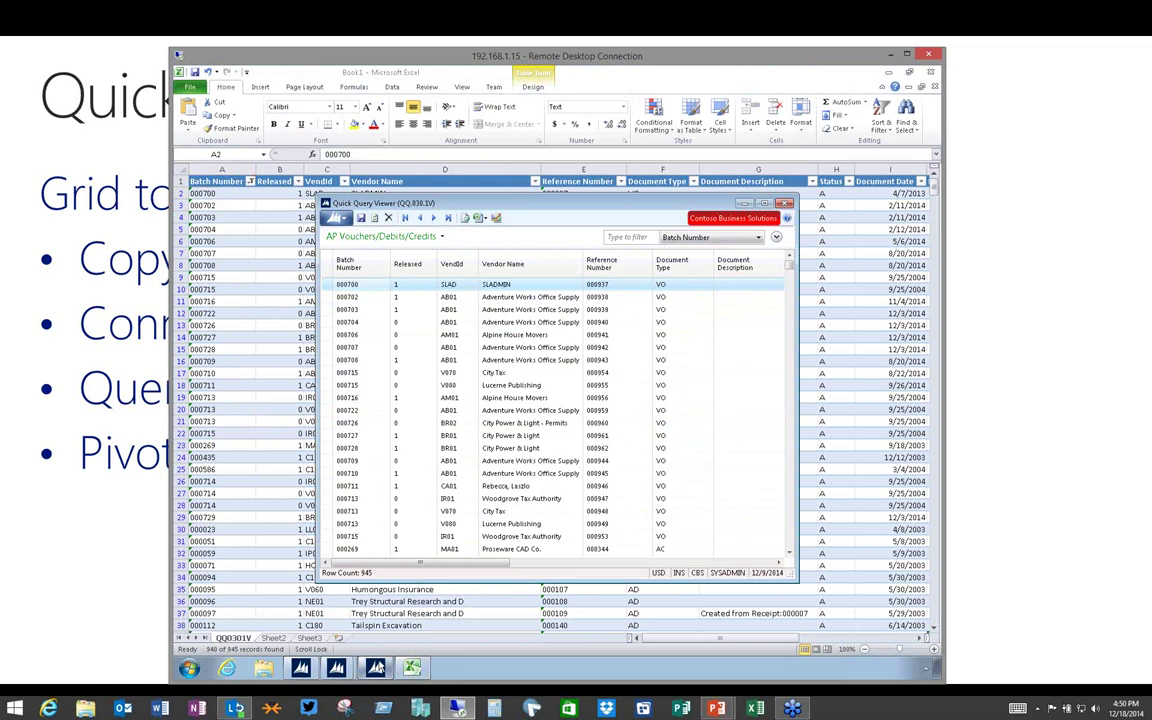
{"action": "left_click", "coordinate": [483, 218]}
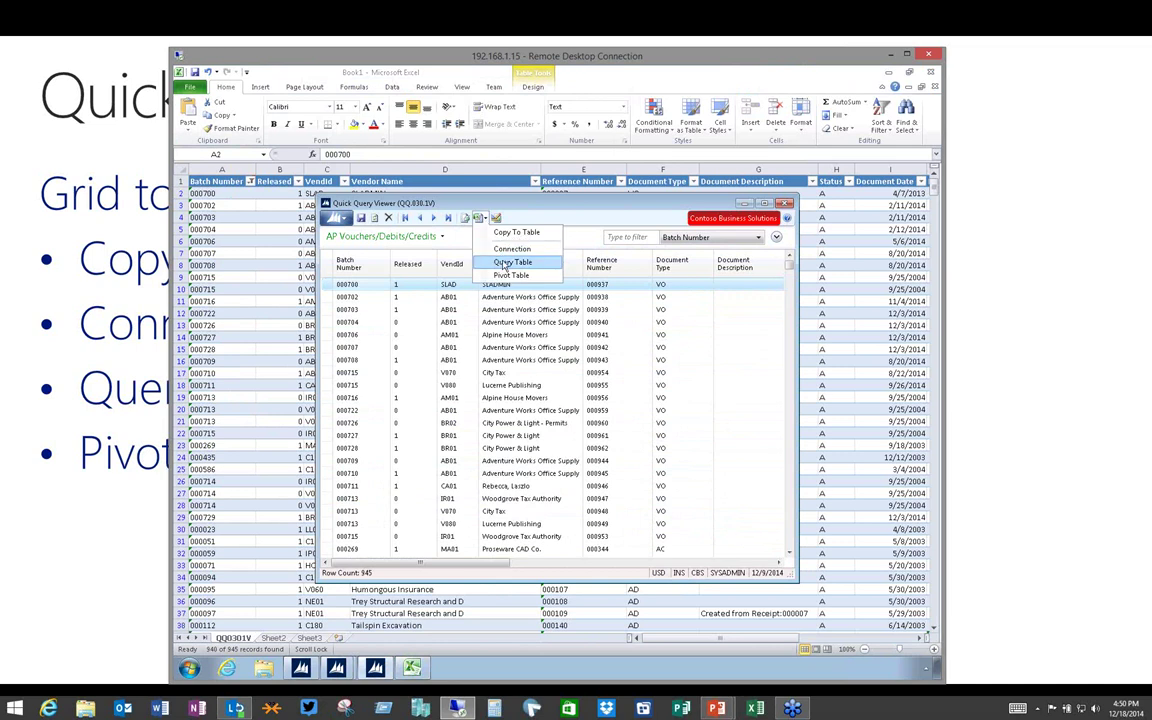
{"action": "left_click", "coordinate": [506, 263]}
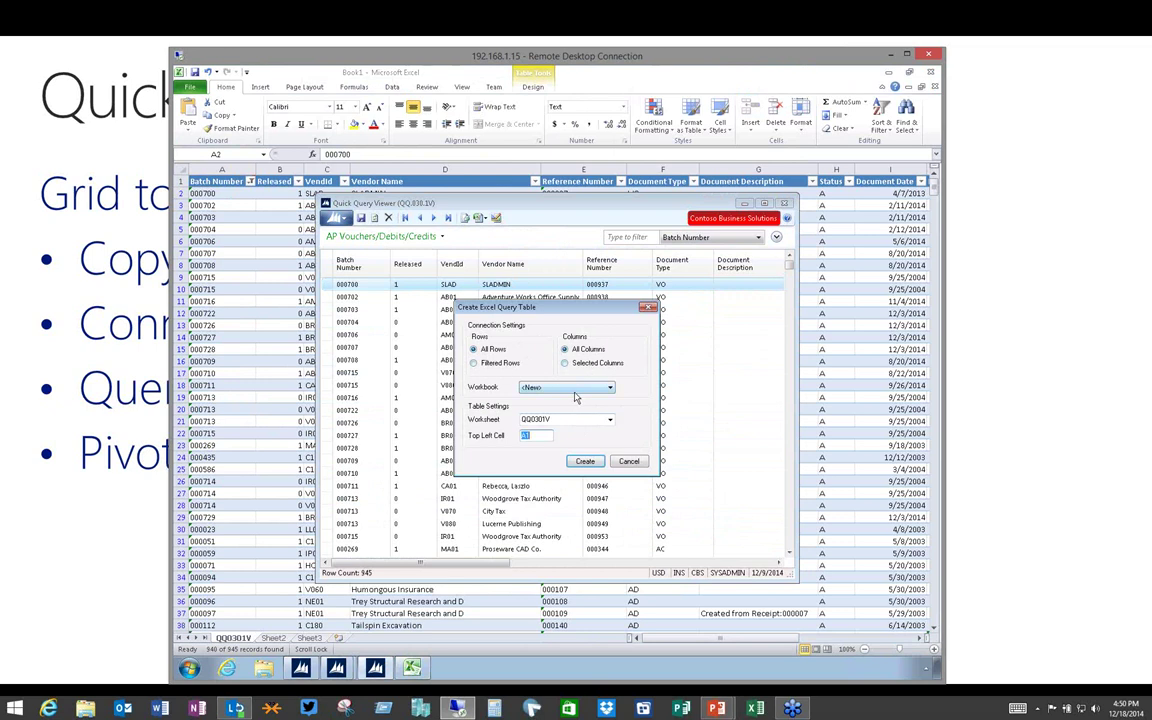
{"action": "left_click", "coordinate": [586, 462]}
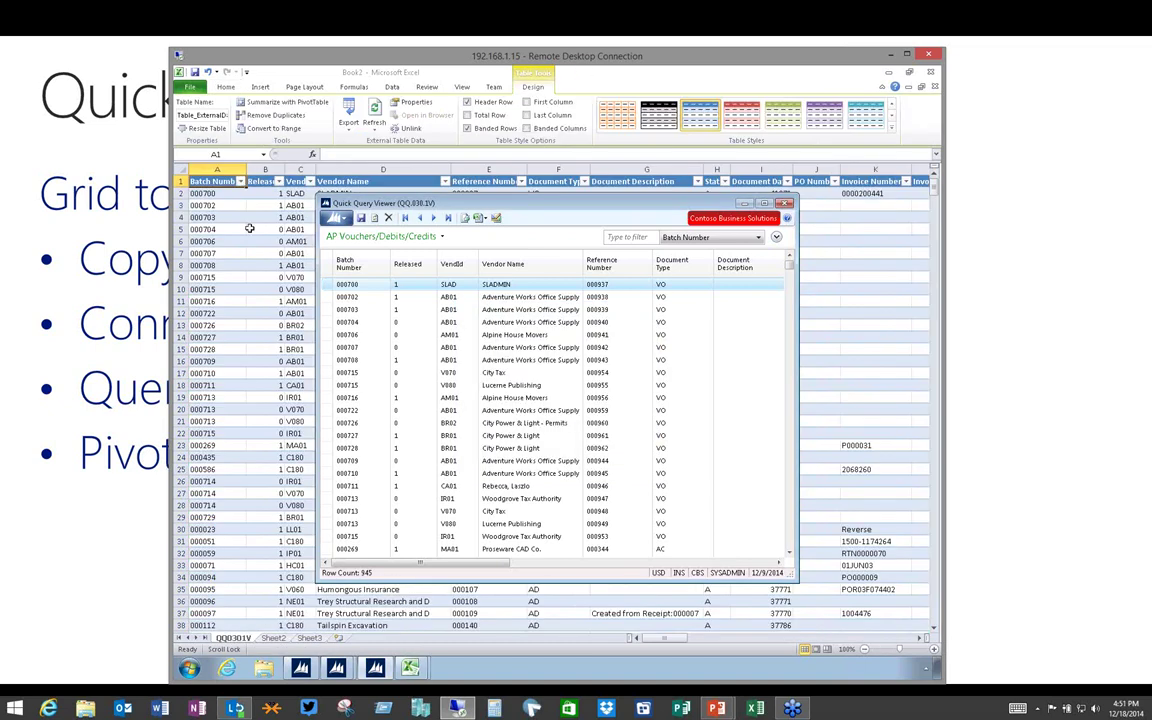
Step: Filter the new query table's Batch Number column to leave out batches 000002, 000004 and 000010
{"action": "left_click", "coordinate": [215, 217]}
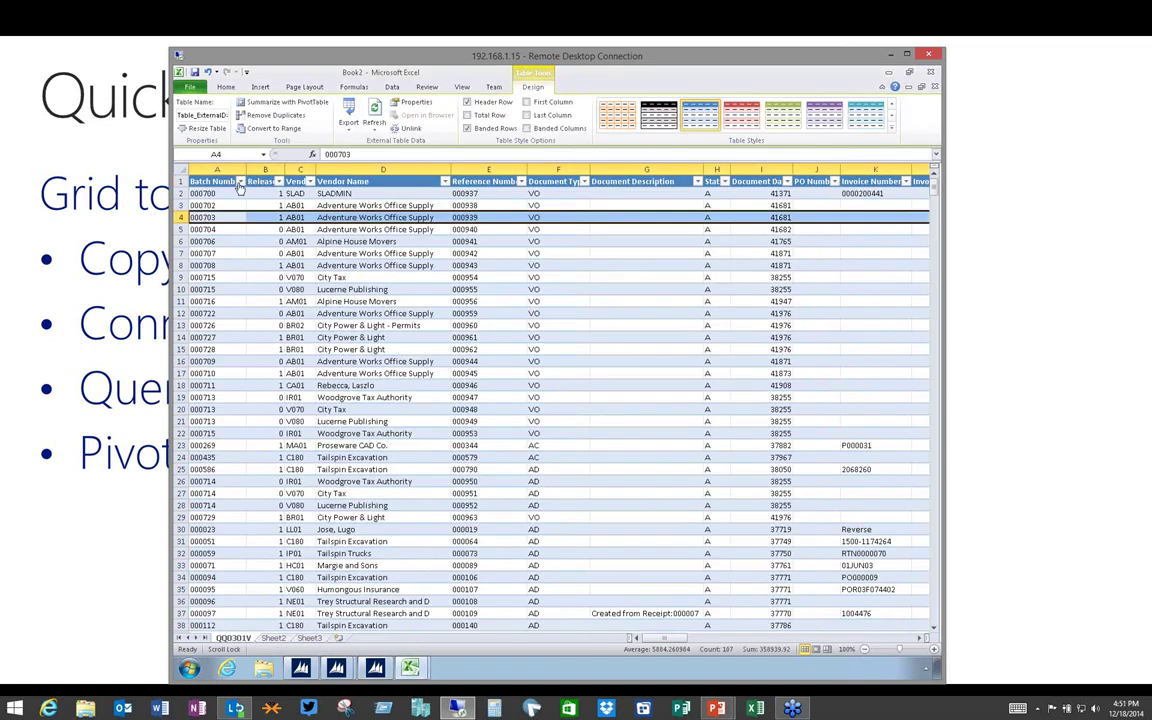
{"action": "left_click", "coordinate": [239, 181]}
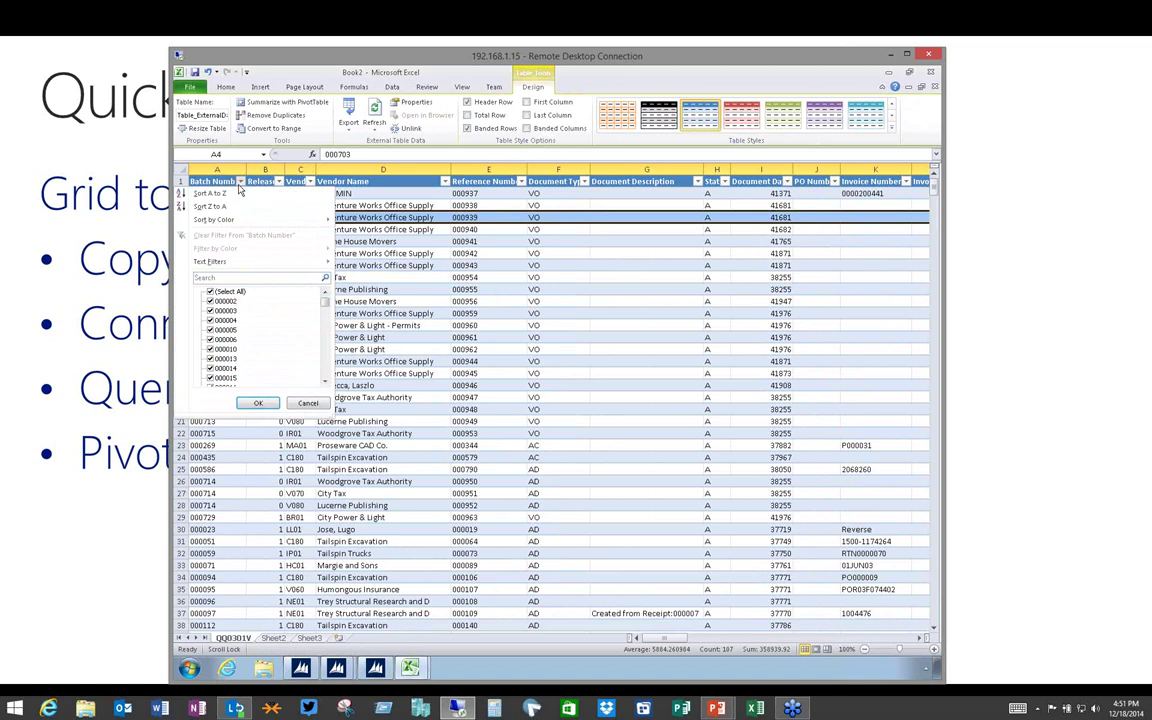
{"action": "left_click", "coordinate": [212, 301]}
{"action": "left_click", "coordinate": [215, 349]}
{"action": "left_click", "coordinate": [253, 403]}
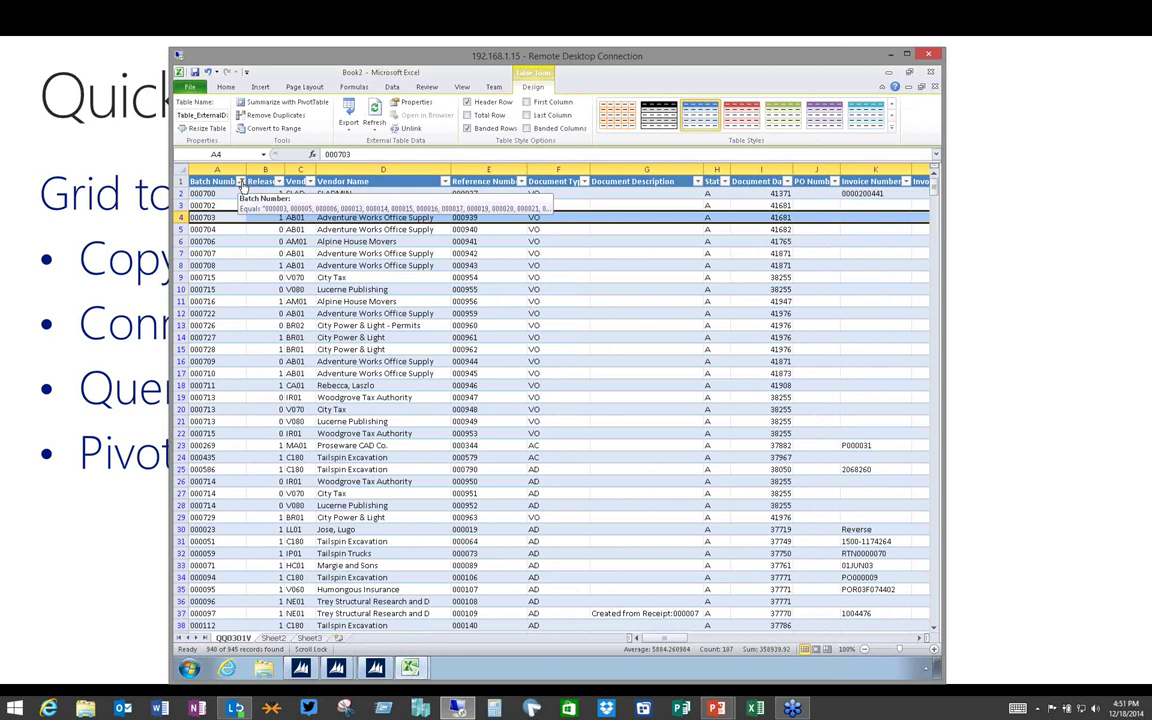
Step: Review the SQL command text in the AP Vouchers/Debits/Credits connection's definition, and refresh all of the workbook's external data
{"action": "left_click", "coordinate": [395, 89]}
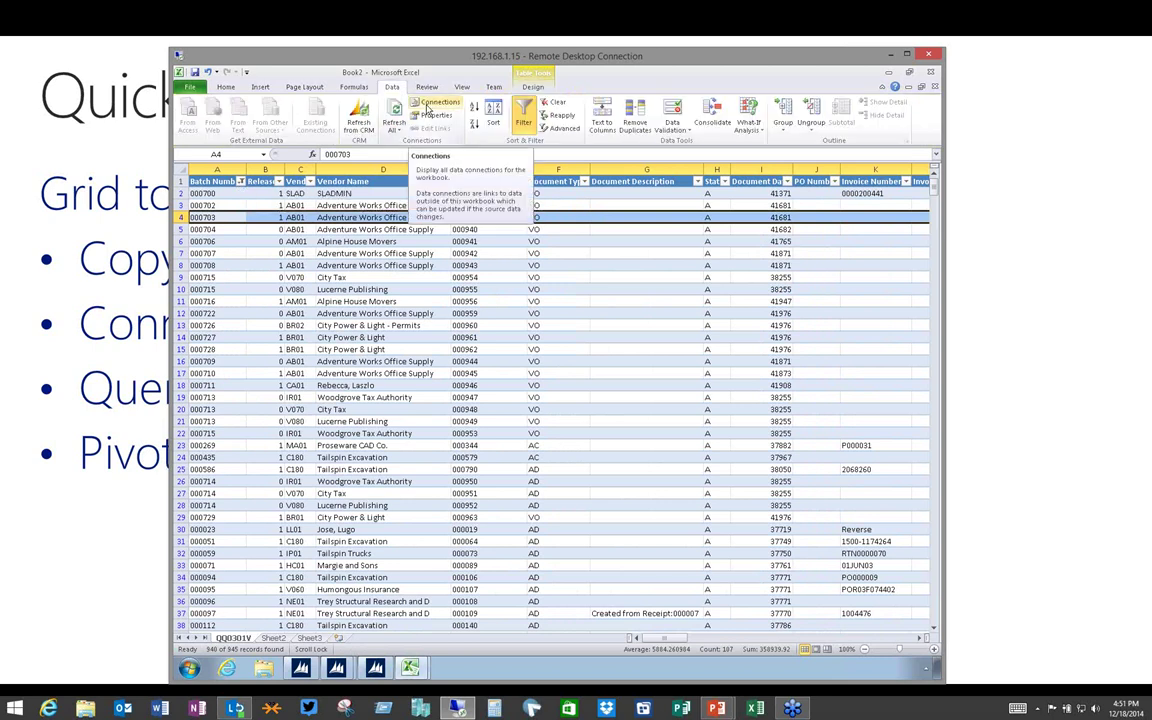
{"action": "left_click", "coordinate": [428, 104]}
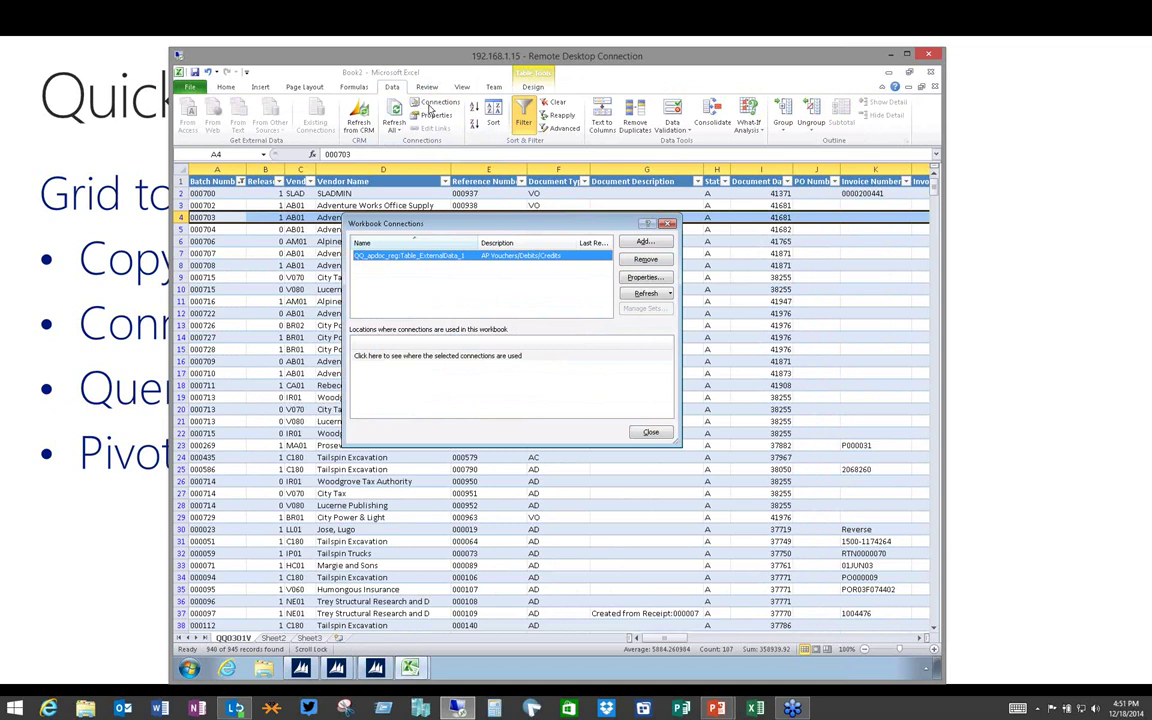
{"action": "left_click", "coordinate": [648, 278]}
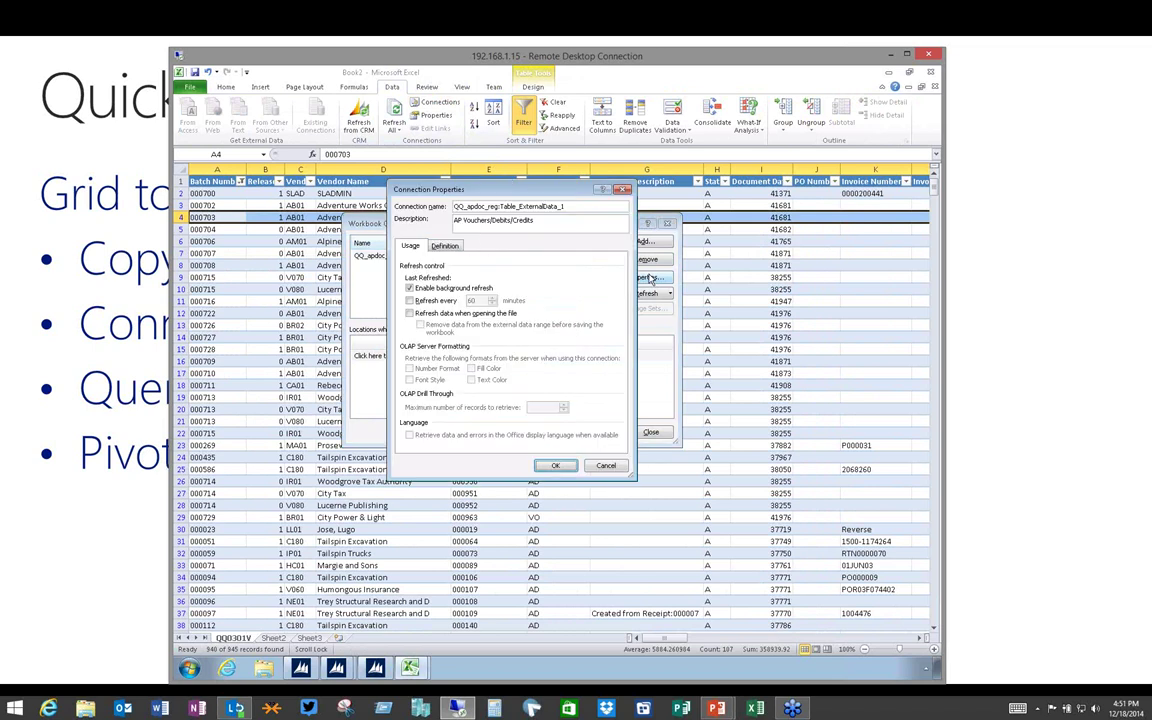
{"action": "left_click", "coordinate": [447, 247]}
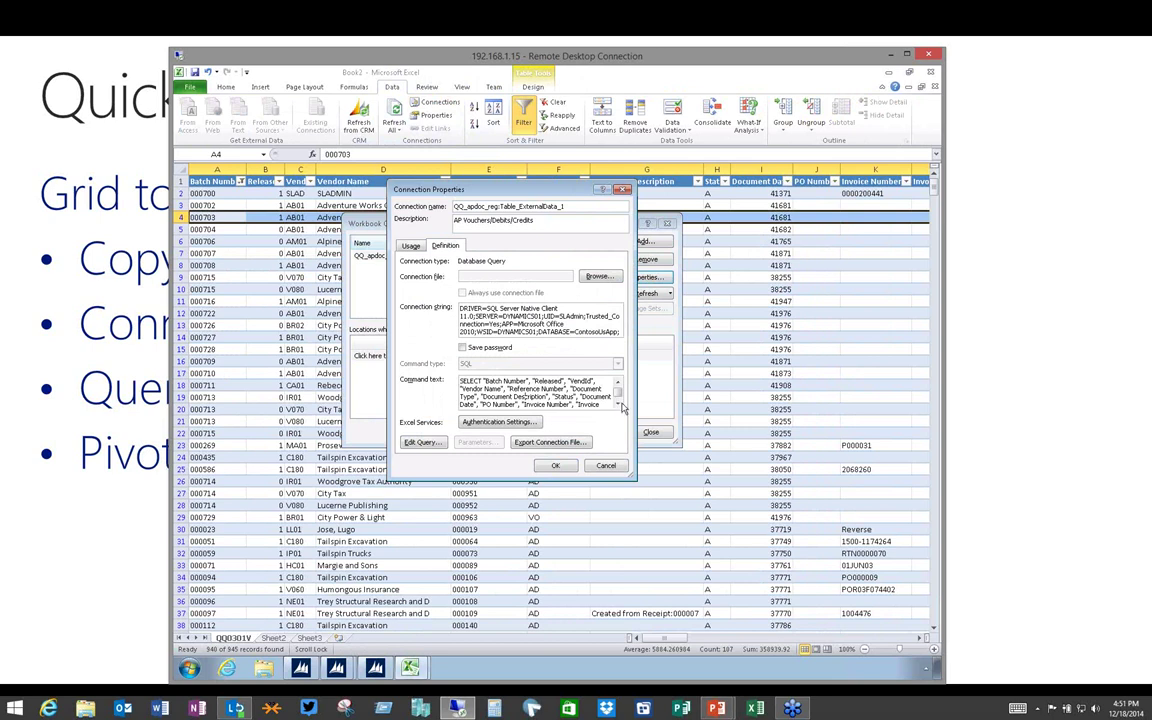
{"action": "scroll", "coordinate": [618, 405], "scroll_direction": "down", "scroll_amount": 3}
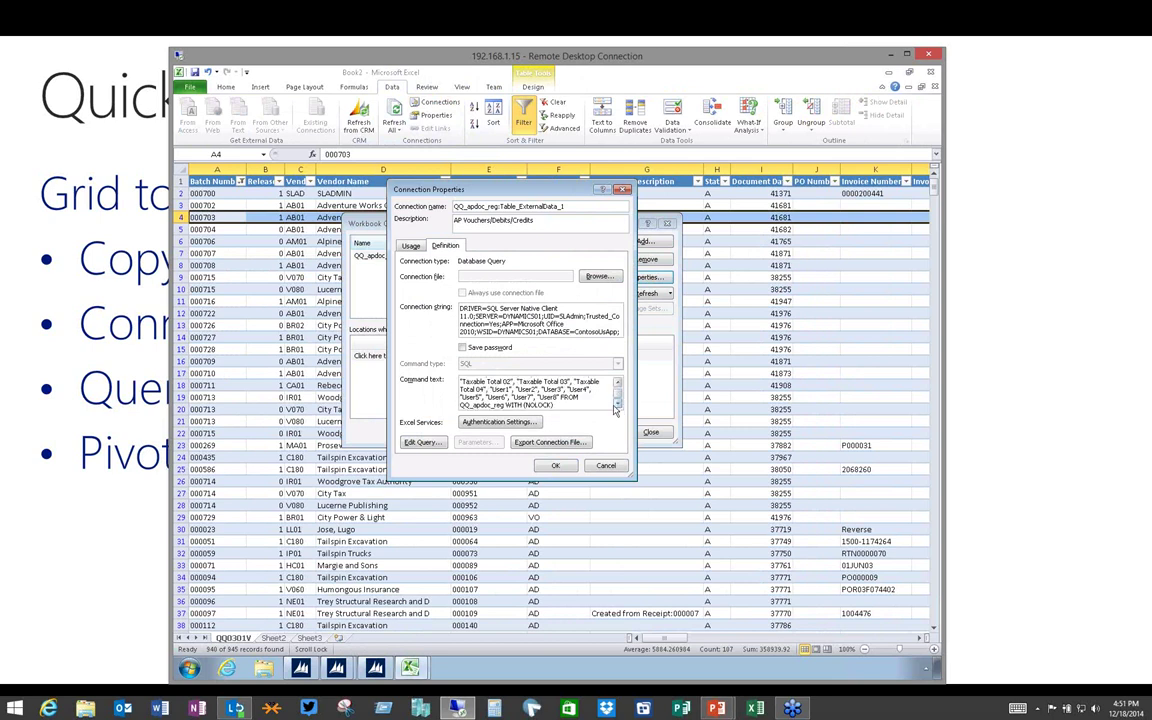
{"action": "left_click", "coordinate": [555, 465]}
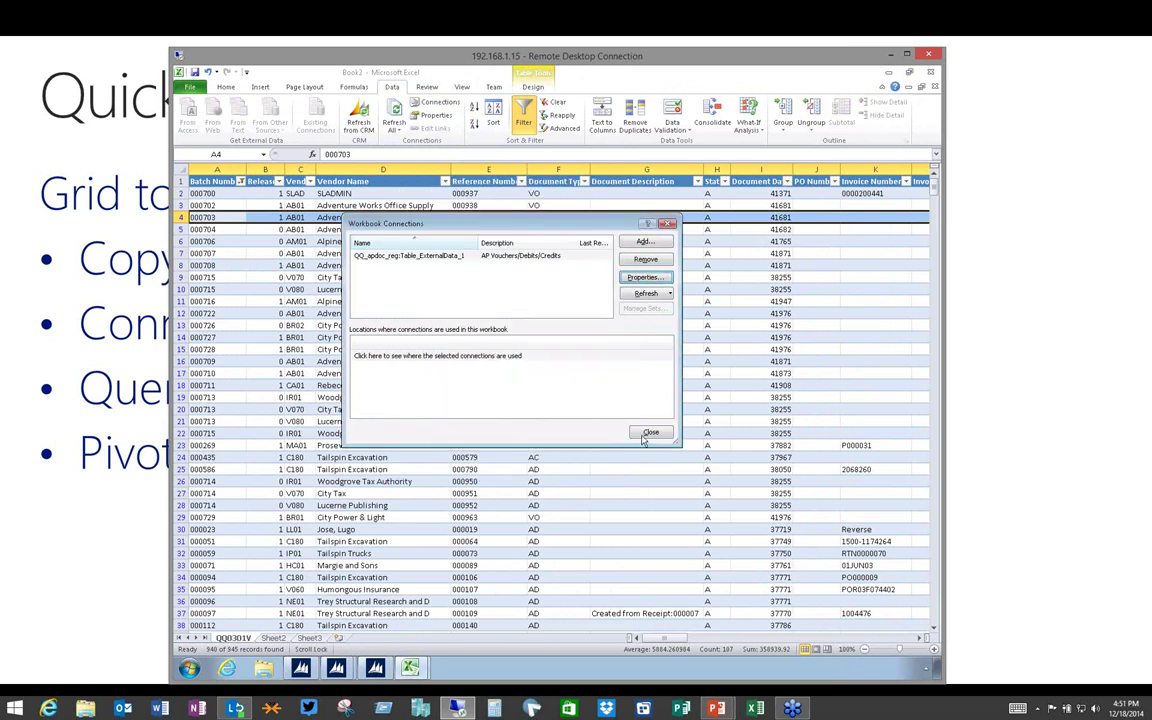
{"action": "left_click", "coordinate": [650, 433]}
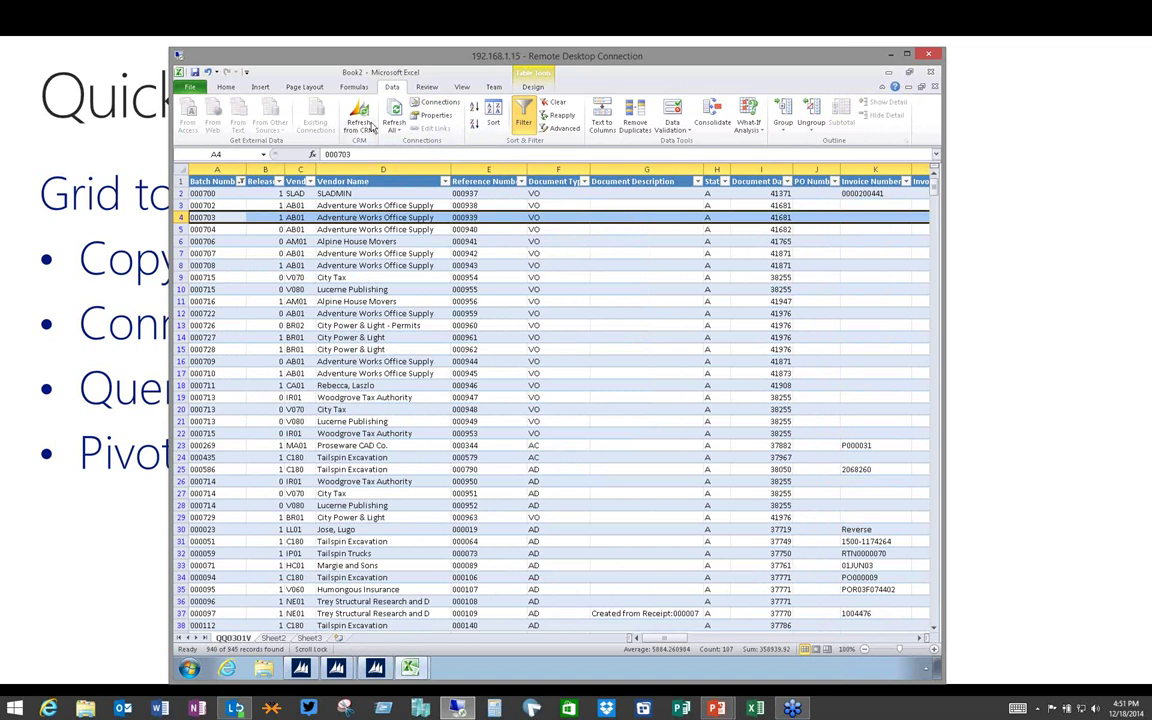
{"action": "left_click", "coordinate": [396, 112]}
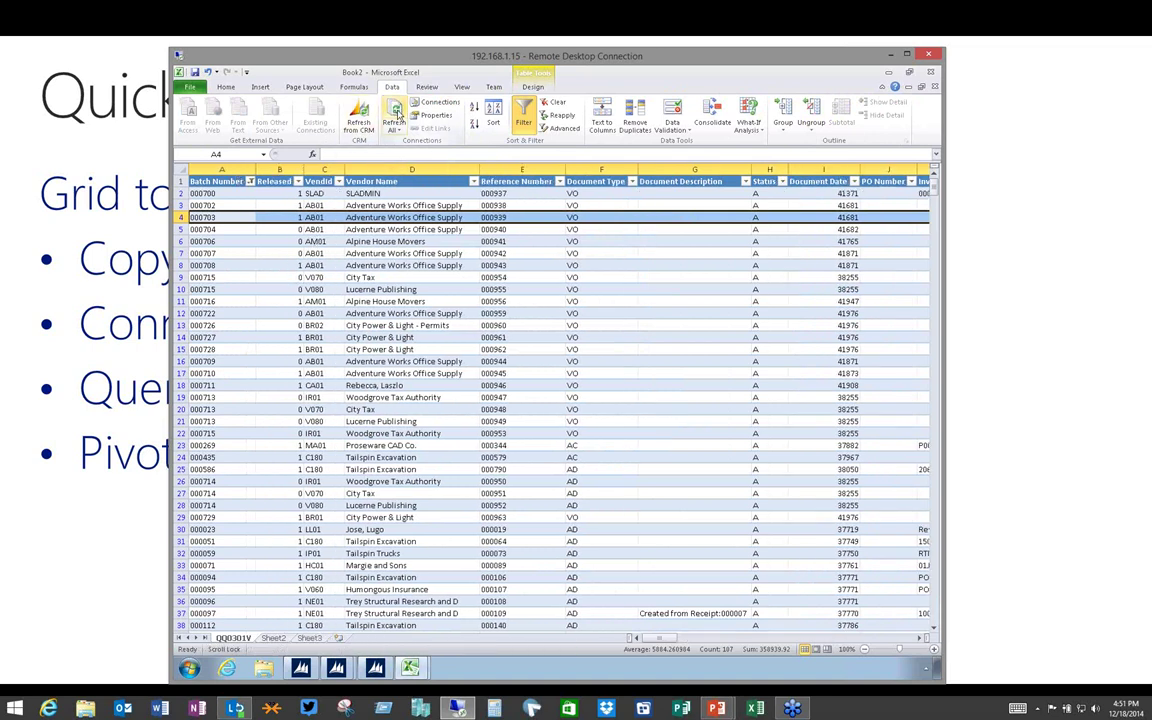
Step: From Quick Query Viewer, create only an Excel connection for all rows and all columns in a new workbook
{"action": "left_click", "coordinate": [374, 670]}
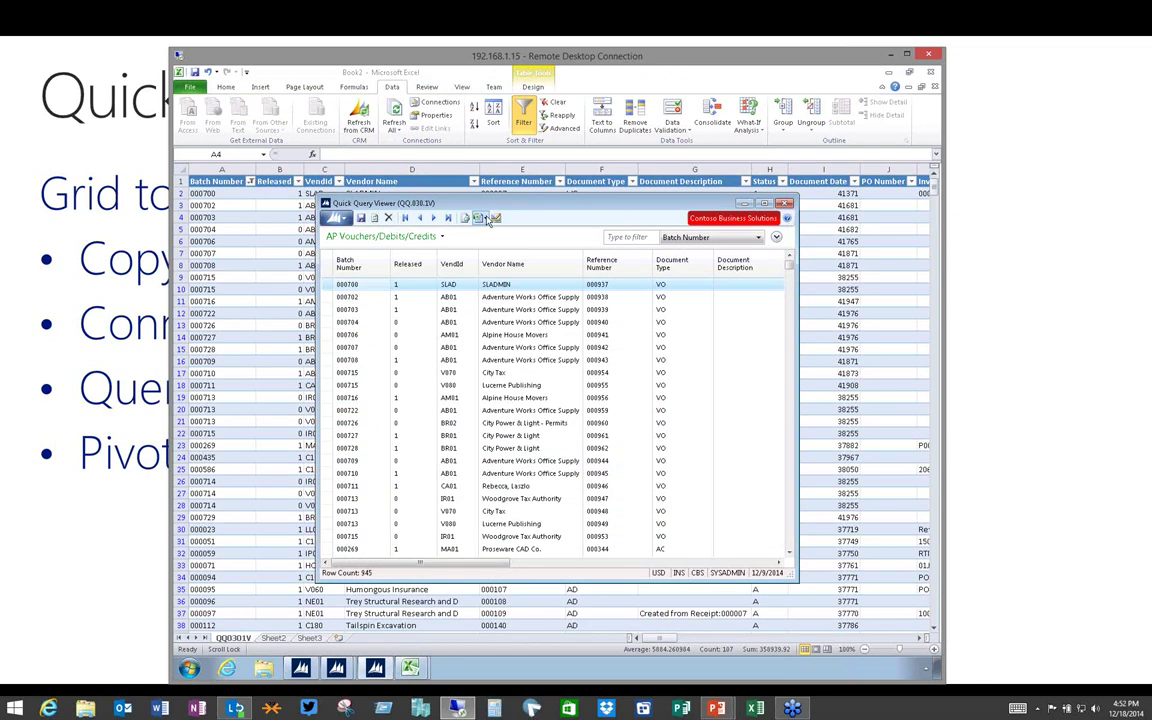
{"action": "left_click", "coordinate": [488, 220]}
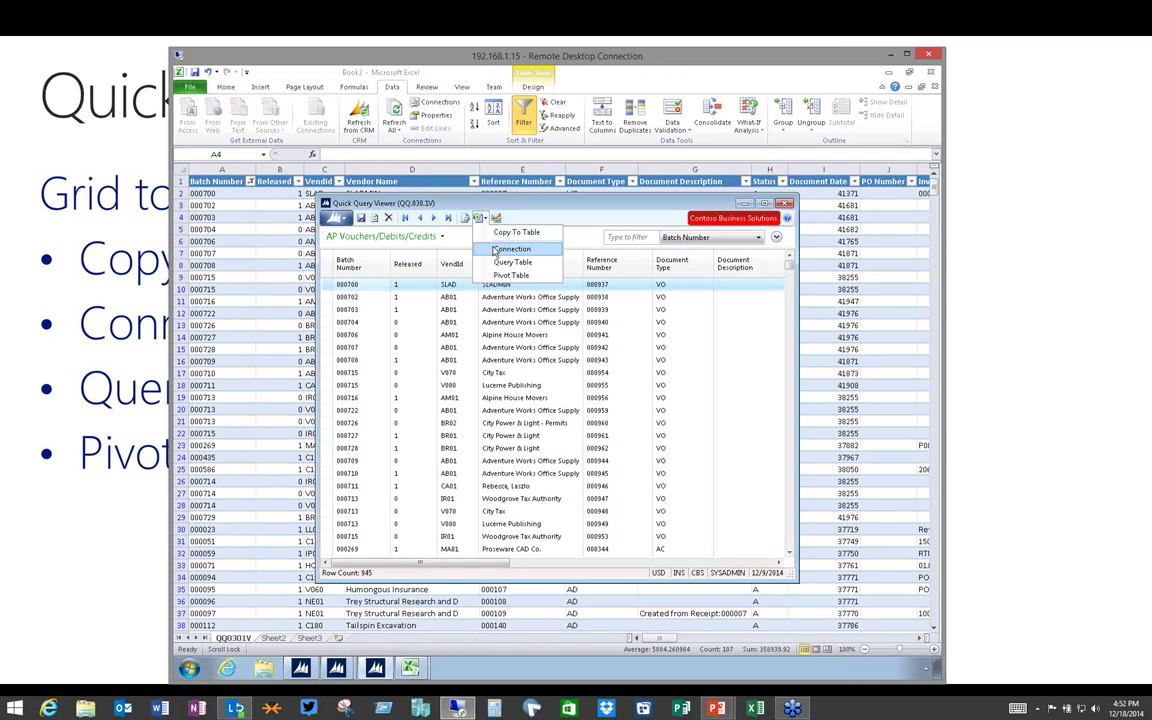
{"action": "left_click", "coordinate": [494, 251]}
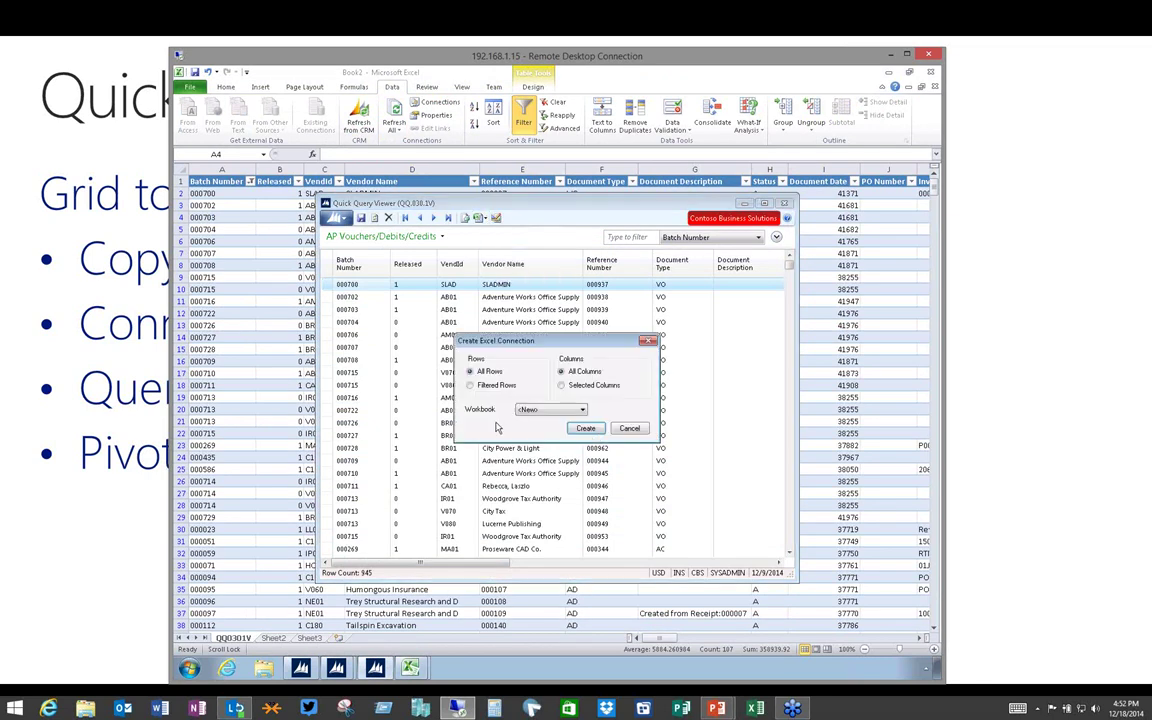
{"action": "left_click", "coordinate": [586, 428]}
Step: Check the new workbook's connection list for the AP Vouchers/Debits/Credits connection, and close the list
{"action": "left_click", "coordinate": [278, 178]}
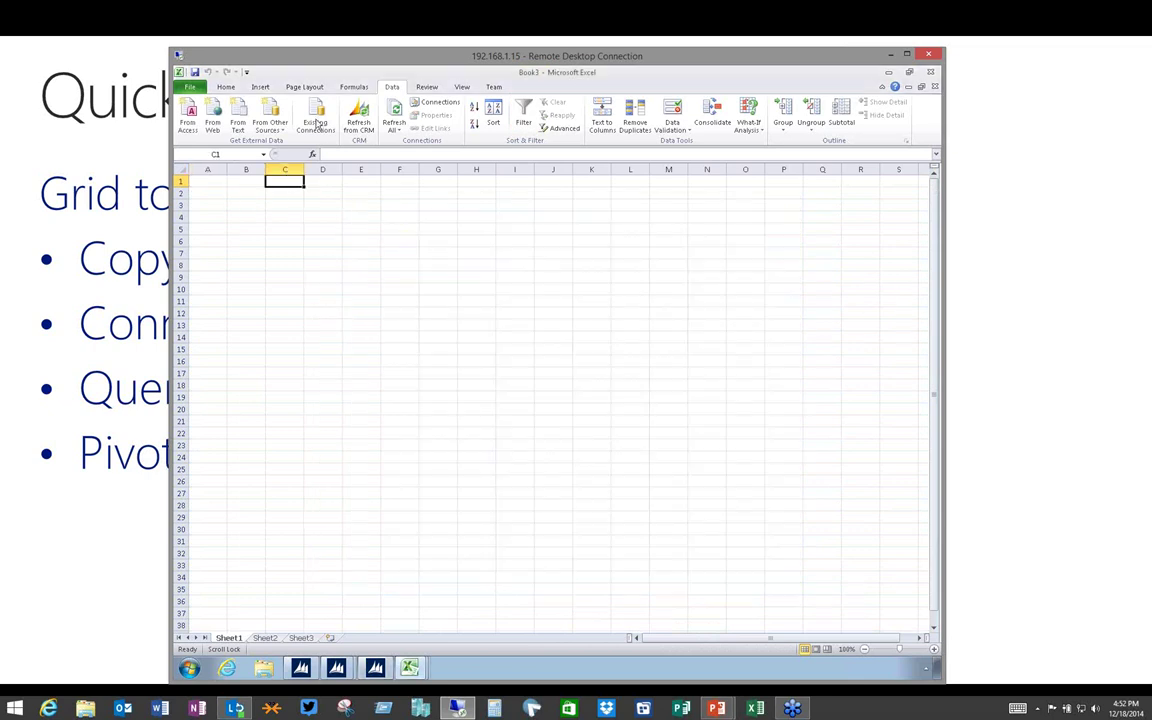
{"action": "left_click", "coordinate": [436, 102]}
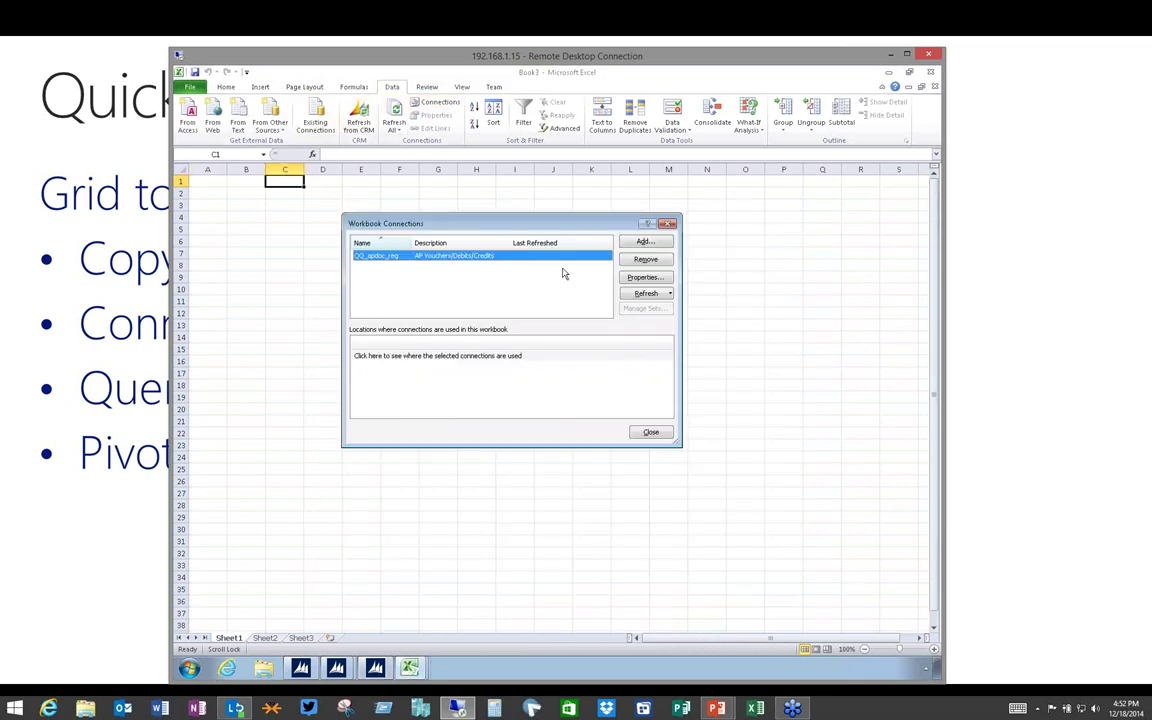
{"action": "left_click", "coordinate": [666, 223]}
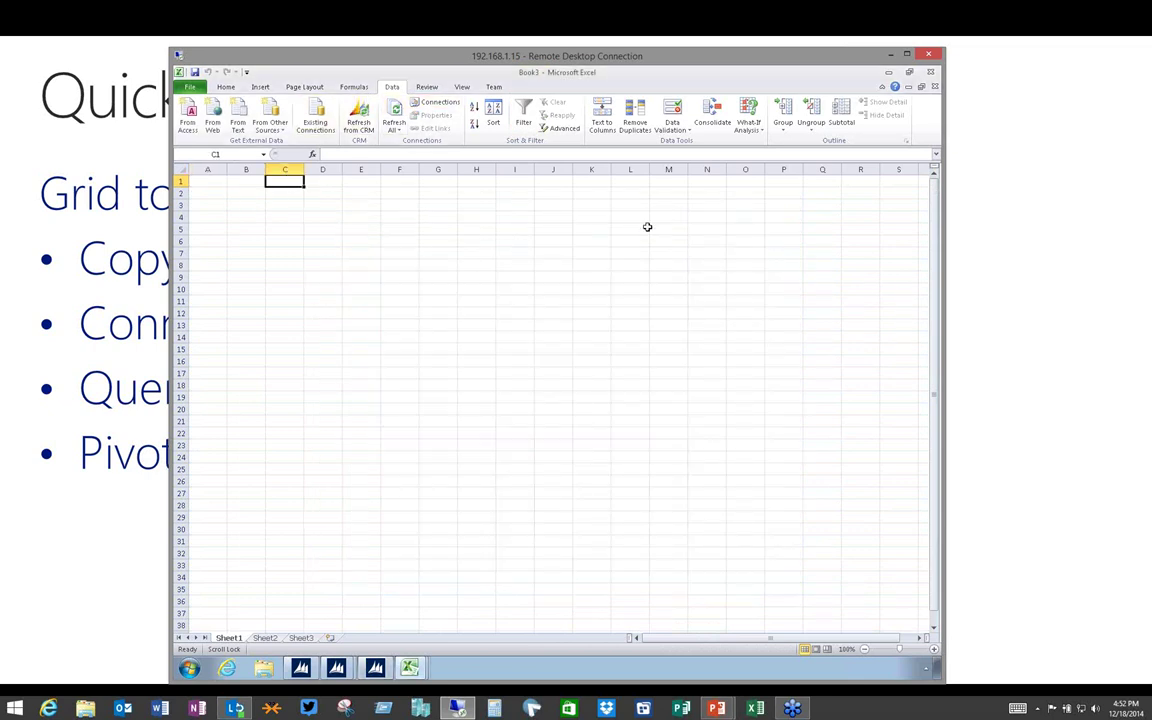
Step: Review the import options for the workbook's existing AP Vouchers/Debits/Credits connection, and cancel the import
{"action": "left_click", "coordinate": [331, 133]}
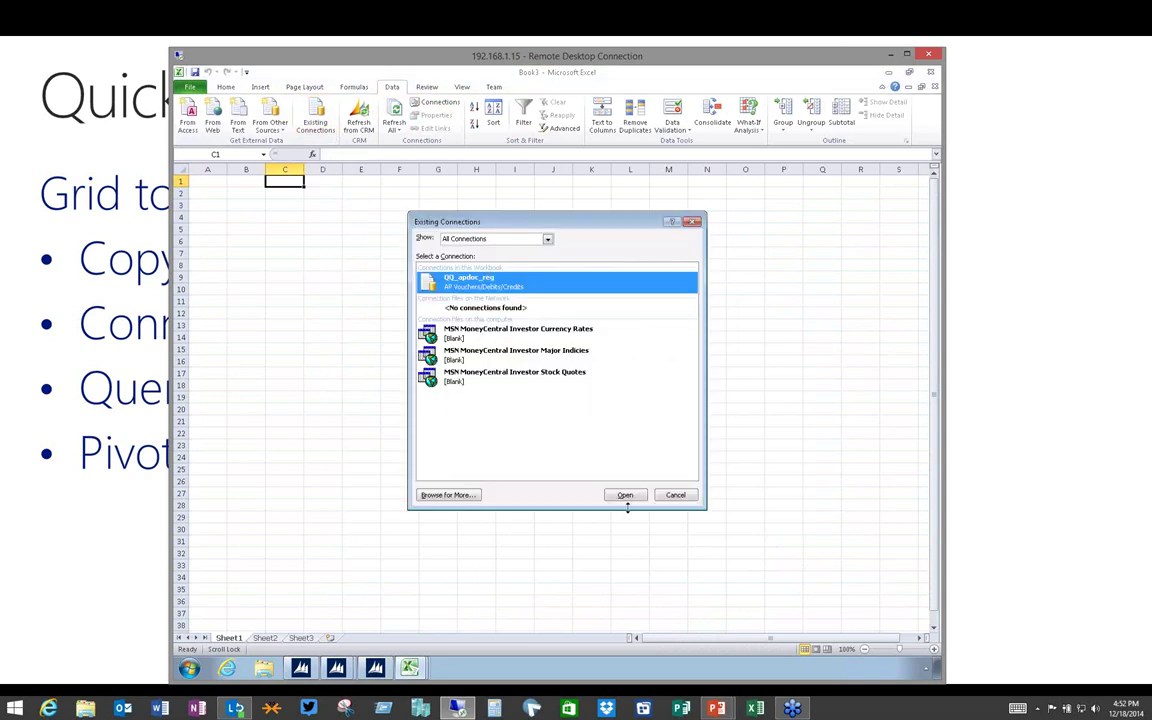
{"action": "left_click", "coordinate": [625, 495]}
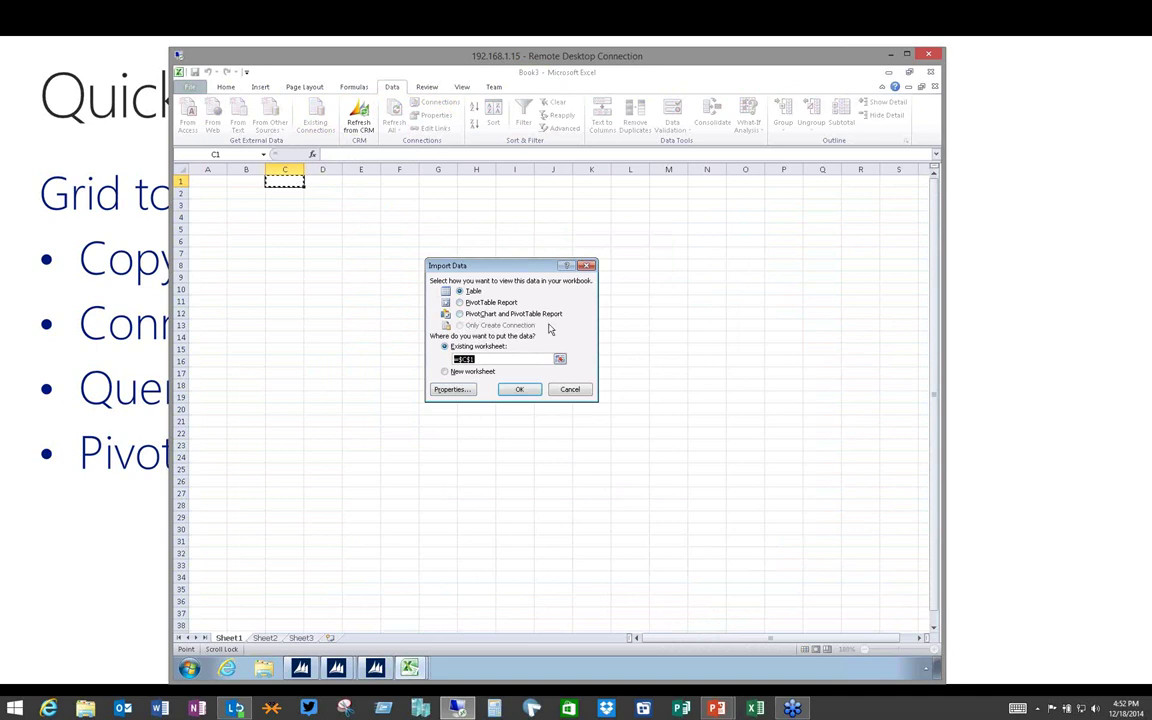
{"action": "left_click", "coordinate": [568, 390]}
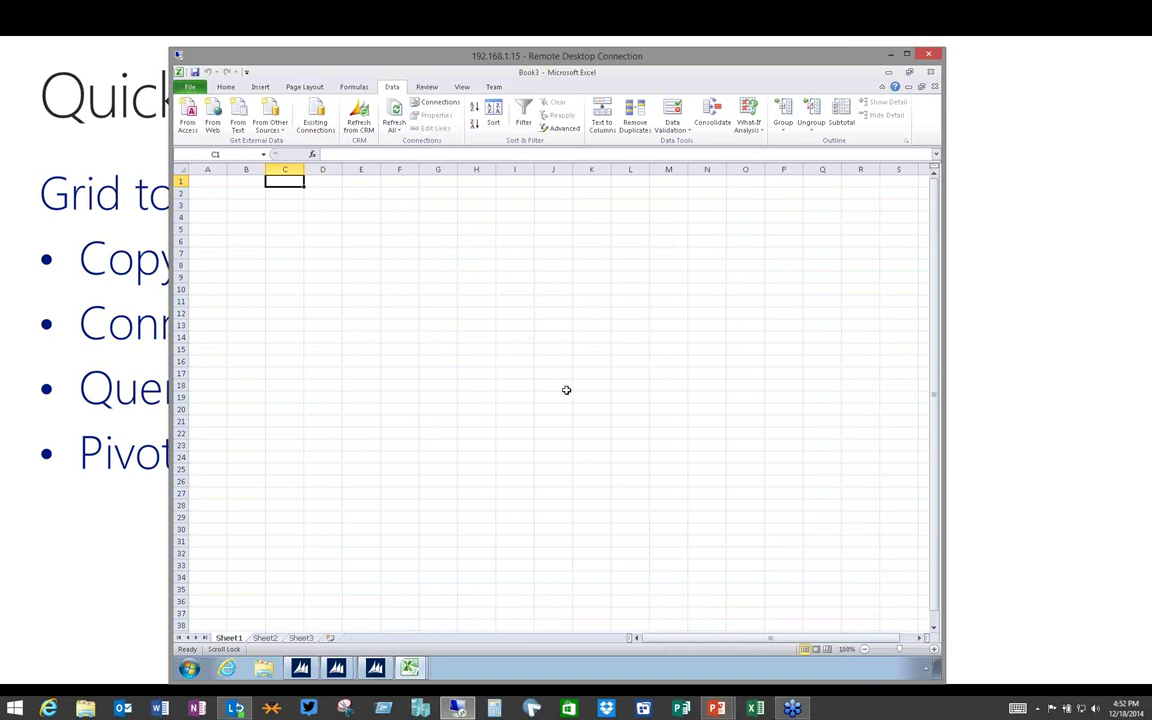
Step: From Quick Query Viewer, create an Excel pivot table of all rows and columns in a new workbook, with VendId and Vendor Name as pivot columns
{"action": "left_click", "coordinate": [376, 668]}
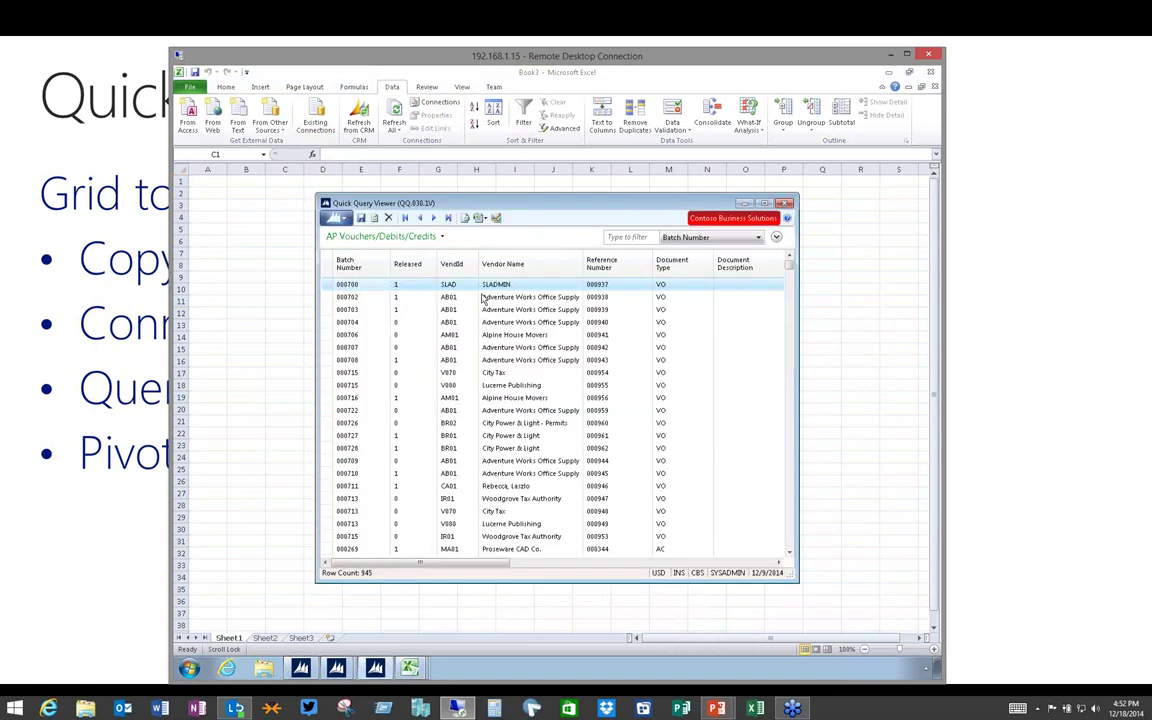
{"action": "left_click", "coordinate": [481, 218]}
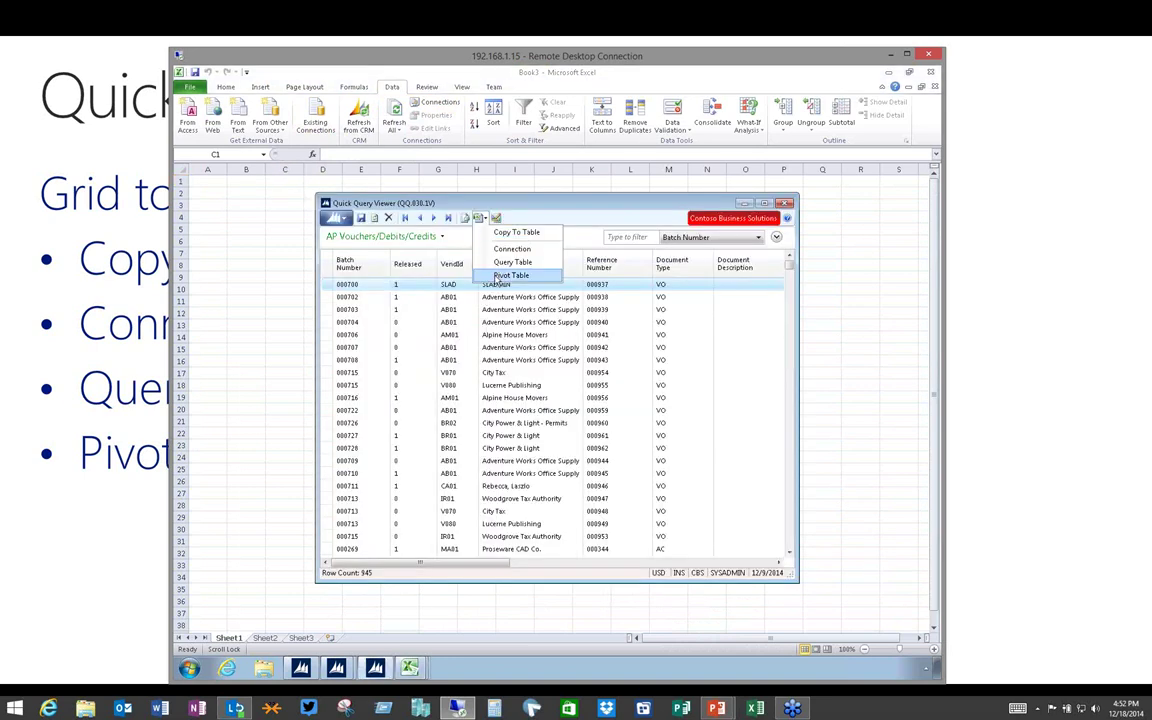
{"action": "left_click", "coordinate": [497, 277]}
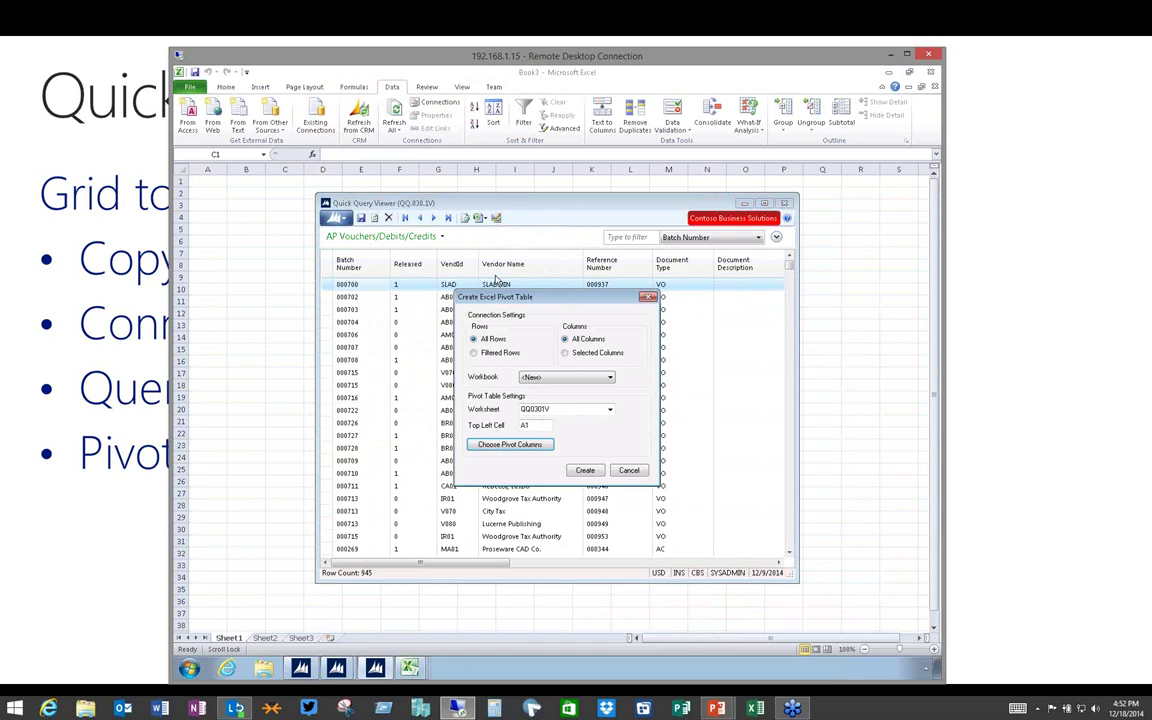
{"action": "left_click", "coordinate": [504, 447]}
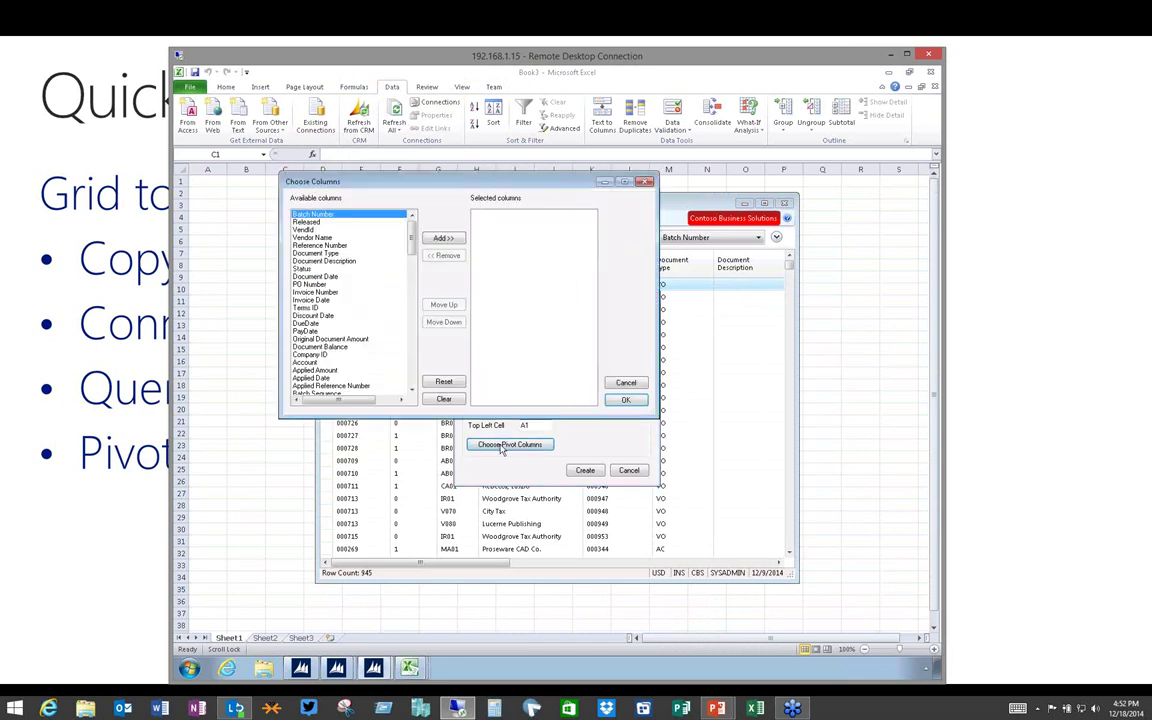
{"action": "left_click", "coordinate": [333, 238]}
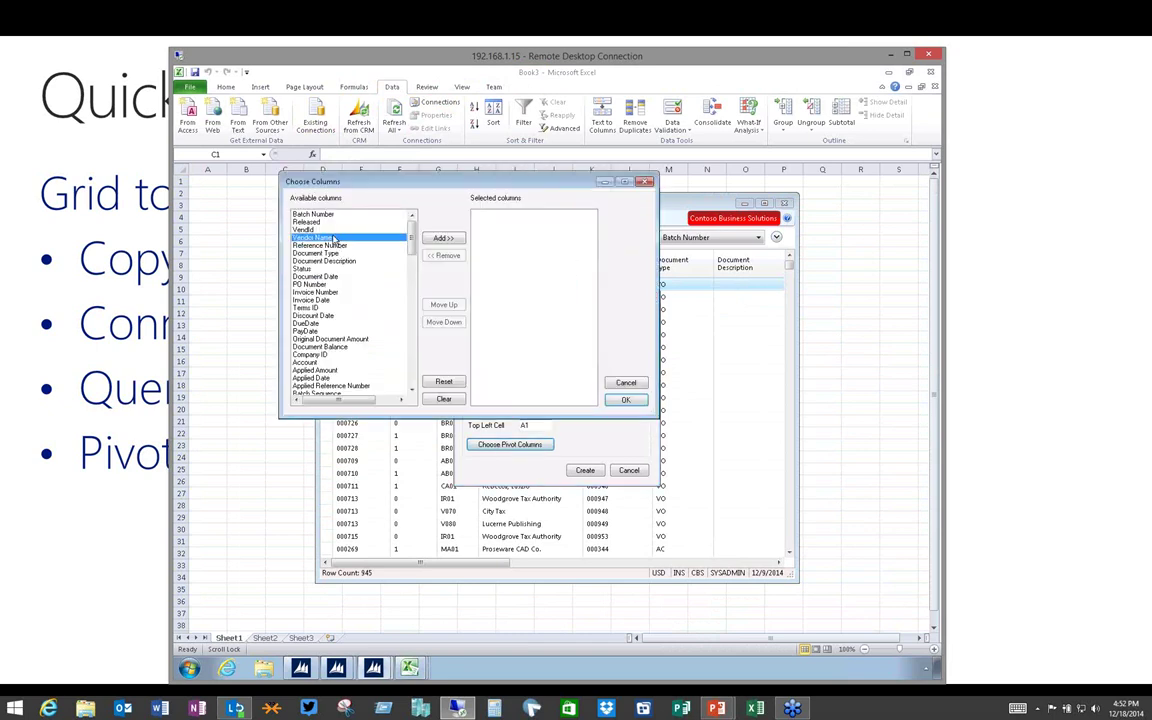
{"action": "left_click", "coordinate": [303, 229]}
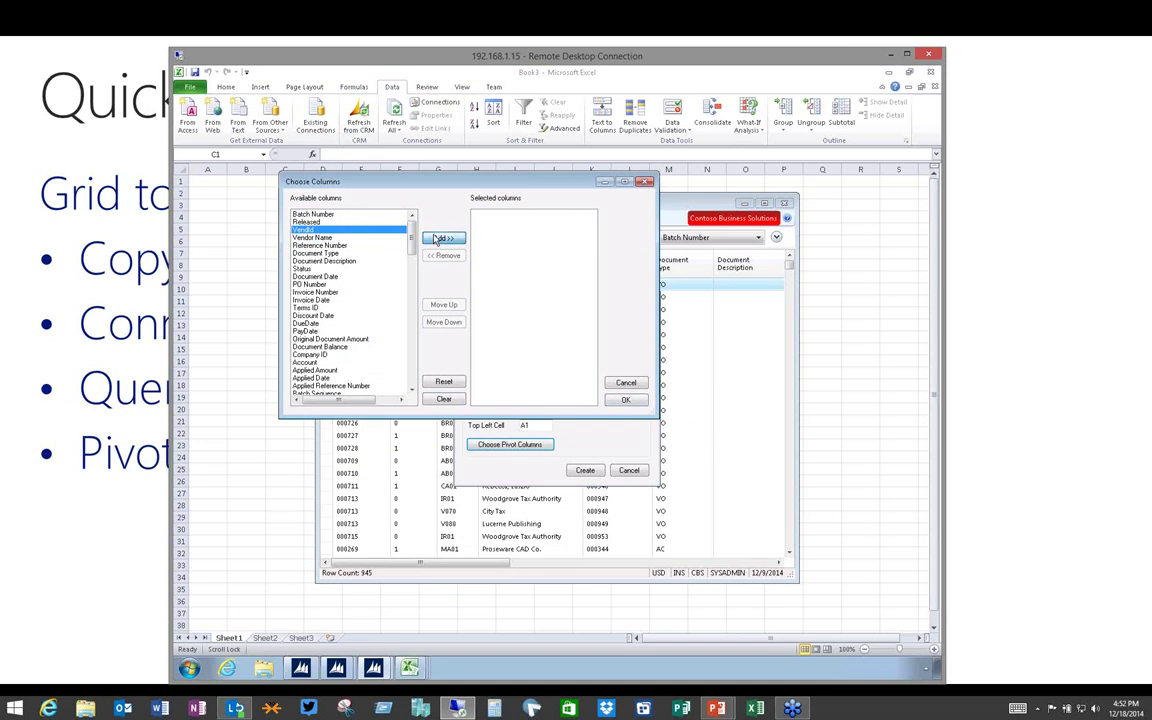
{"action": "left_click", "coordinate": [440, 238]}
{"action": "left_click", "coordinate": [440, 238]}
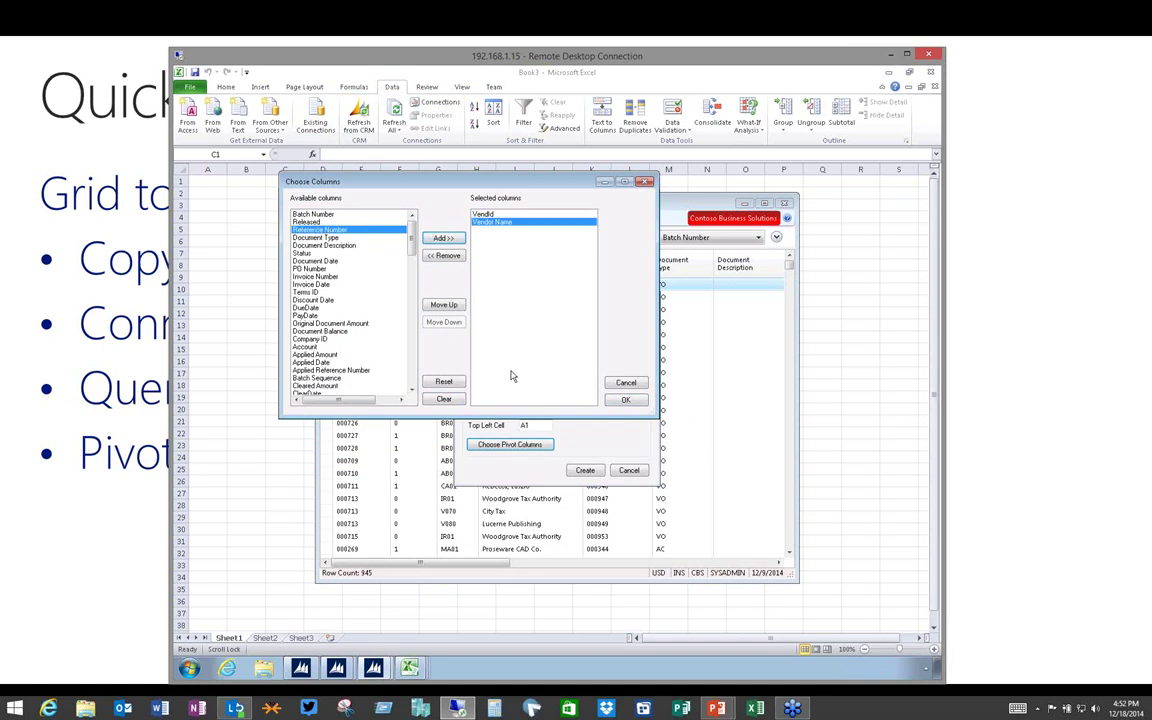
{"action": "left_click", "coordinate": [627, 398]}
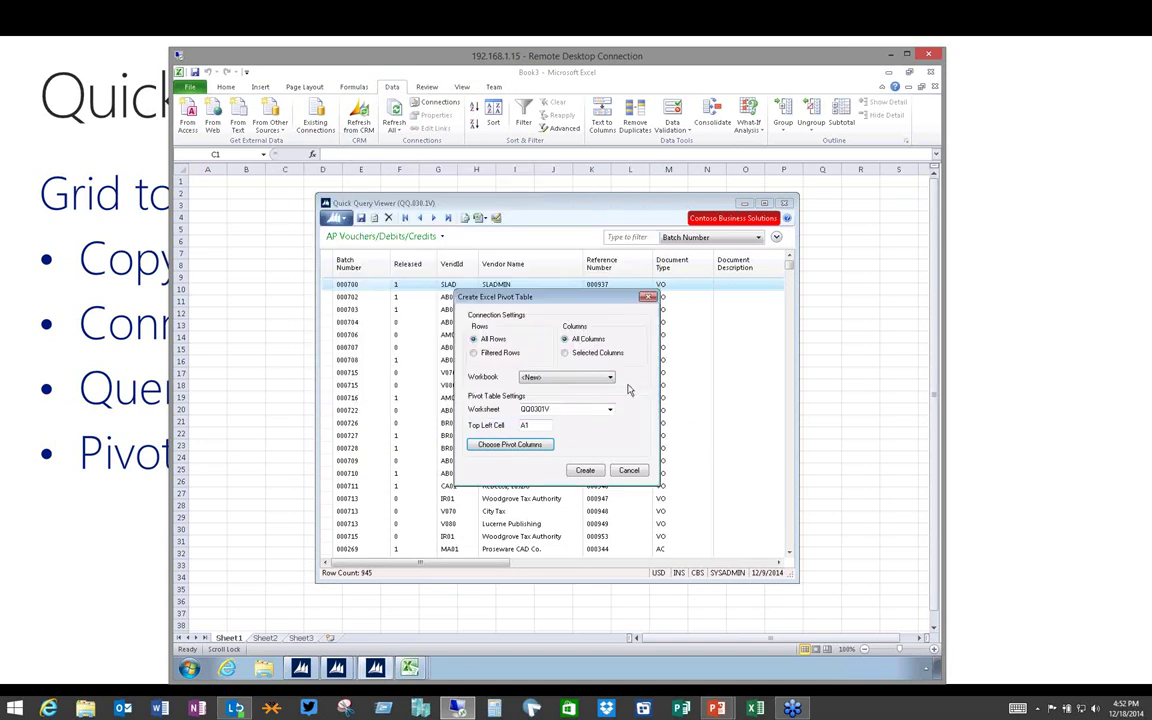
{"action": "left_click", "coordinate": [585, 471]}
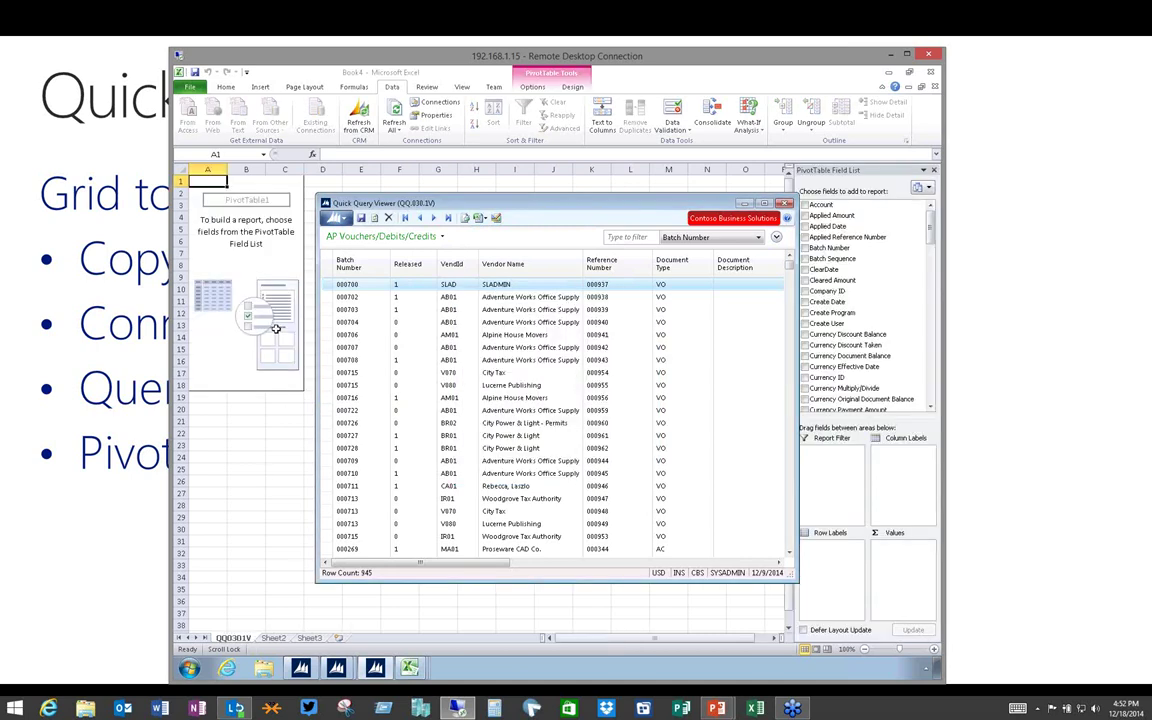
Step: Check the pivot table workbook's connection list for the AP Vouchers/Debits/Credits connection
{"action": "left_click", "coordinate": [255, 358]}
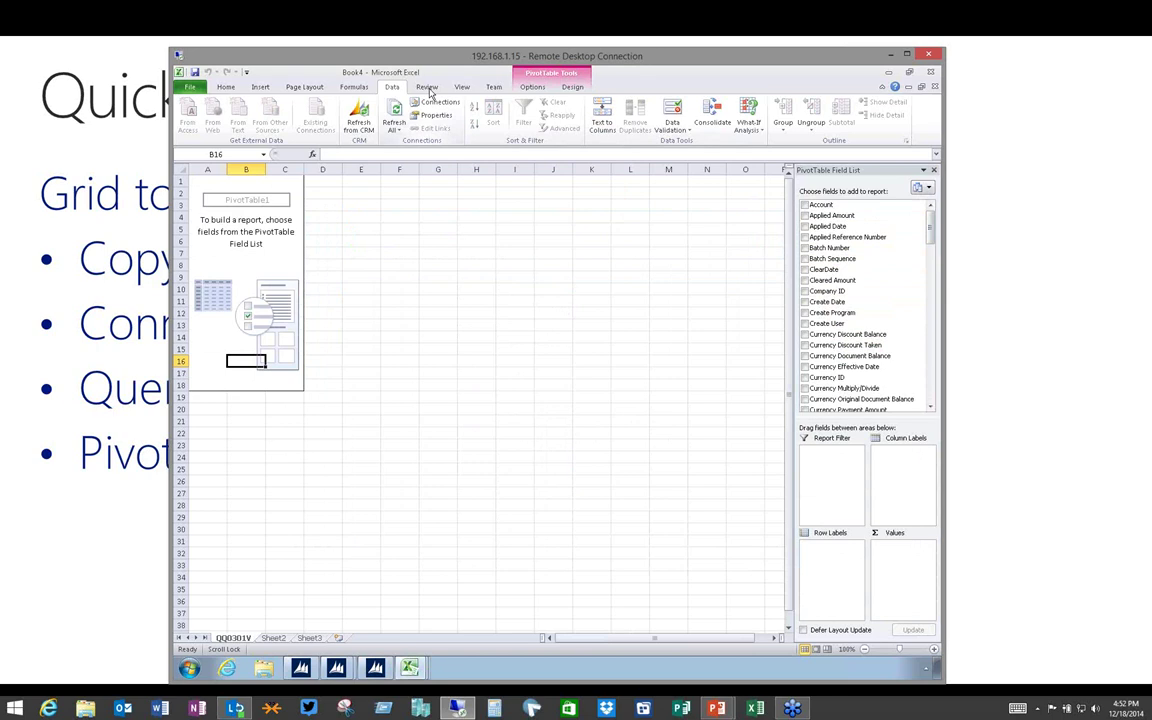
{"action": "left_click", "coordinate": [436, 102]}
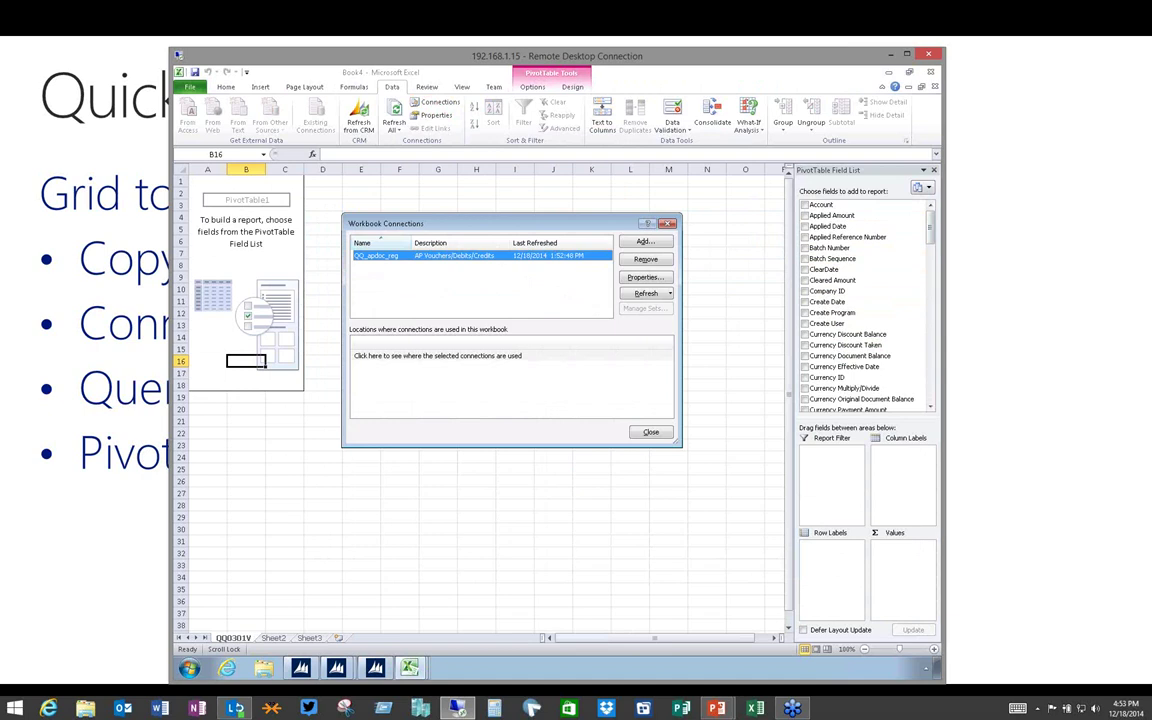
{"action": "key", "text": "alt+Tab"}
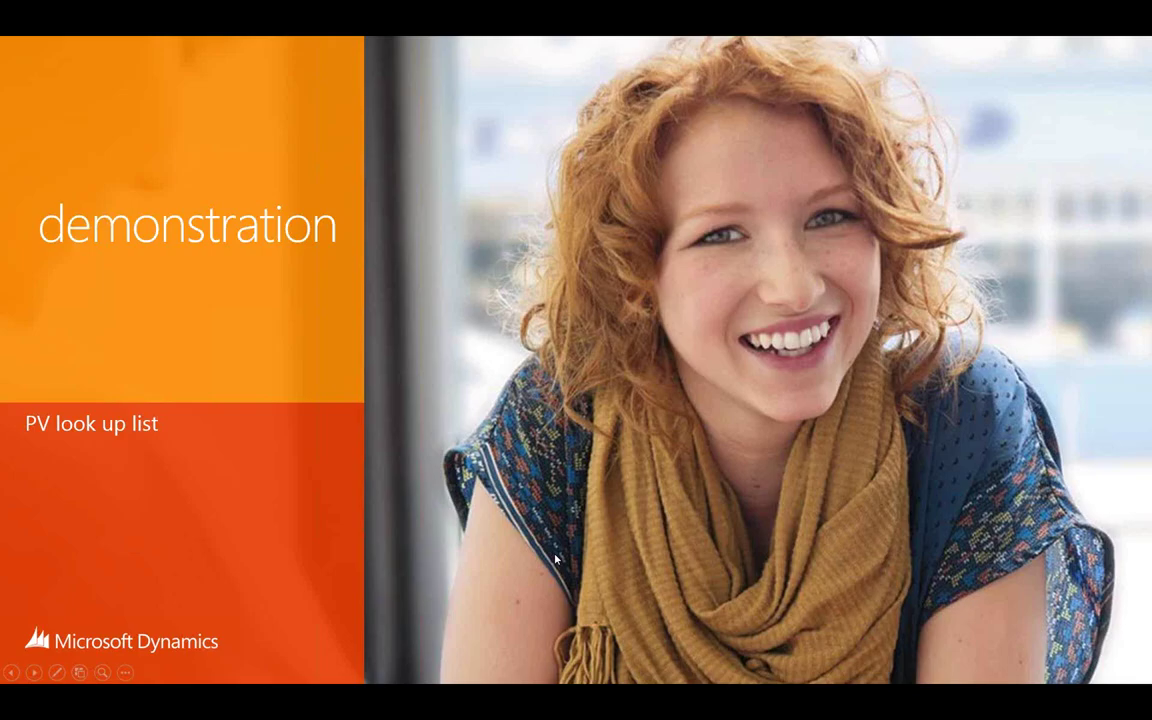
Step: Open the Batch Number lookup list in the Invoice and Memo screen, and widen the Batch List window
{"action": "key", "text": "alt+Tab"}
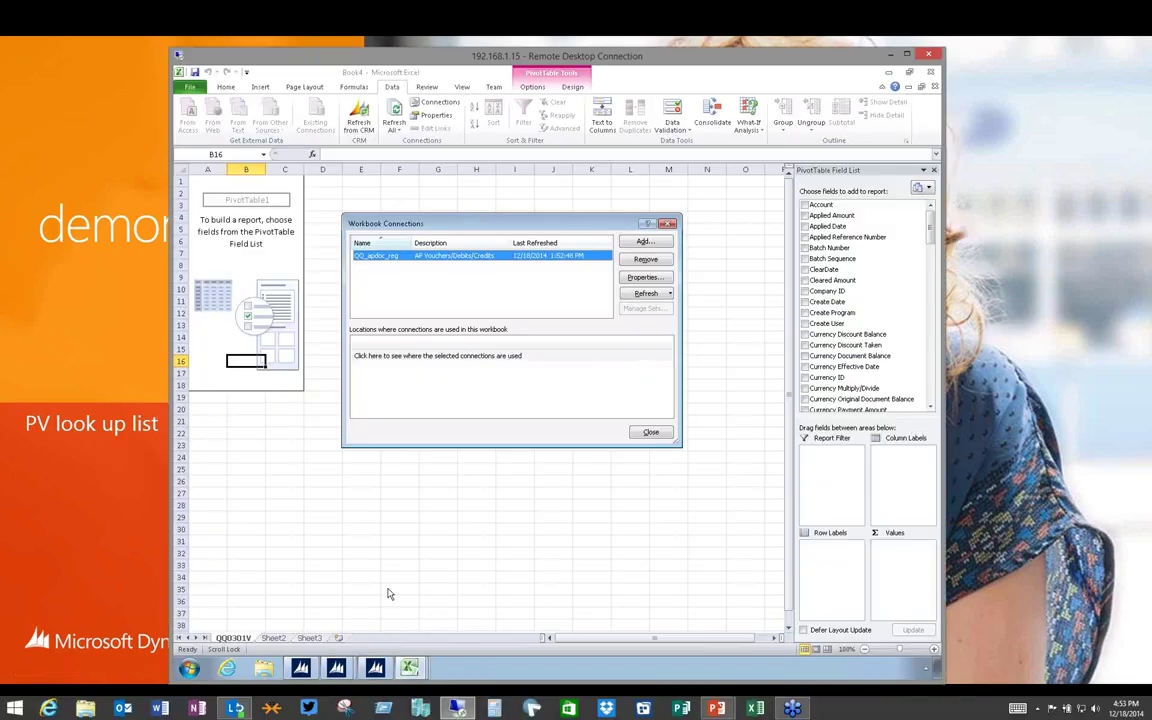
{"action": "left_click", "coordinate": [345, 668]}
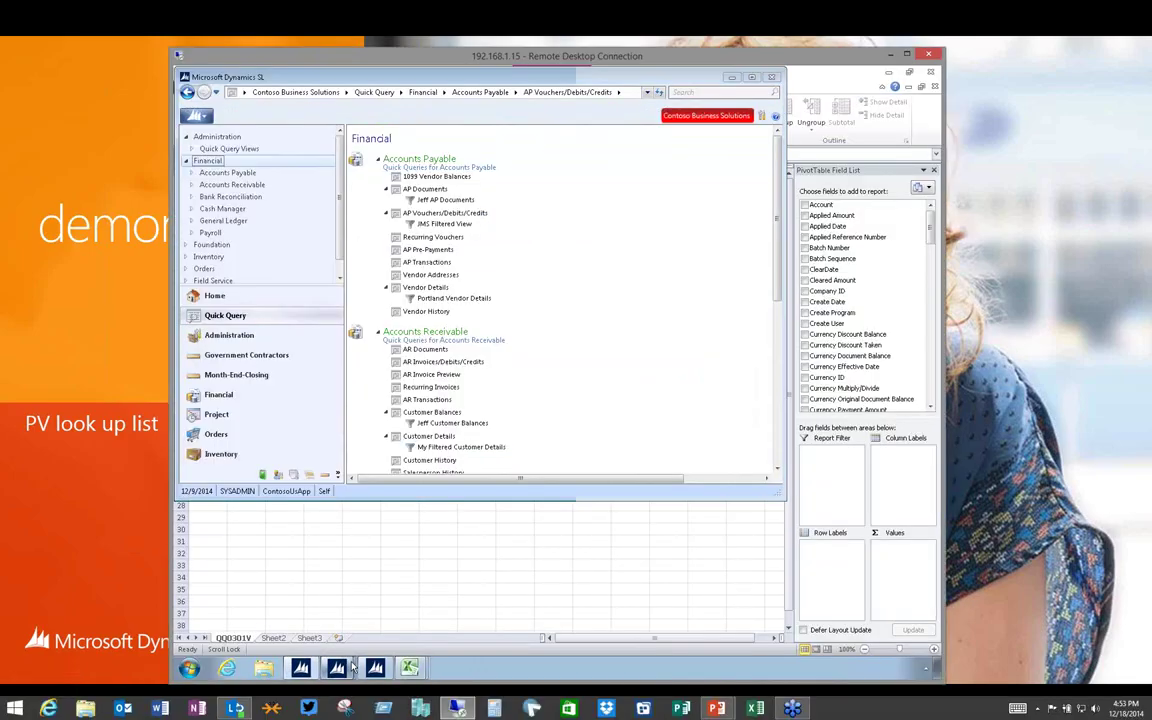
{"action": "mouse_move", "coordinate": [352, 668]}
{"action": "left_click", "coordinate": [280, 565]}
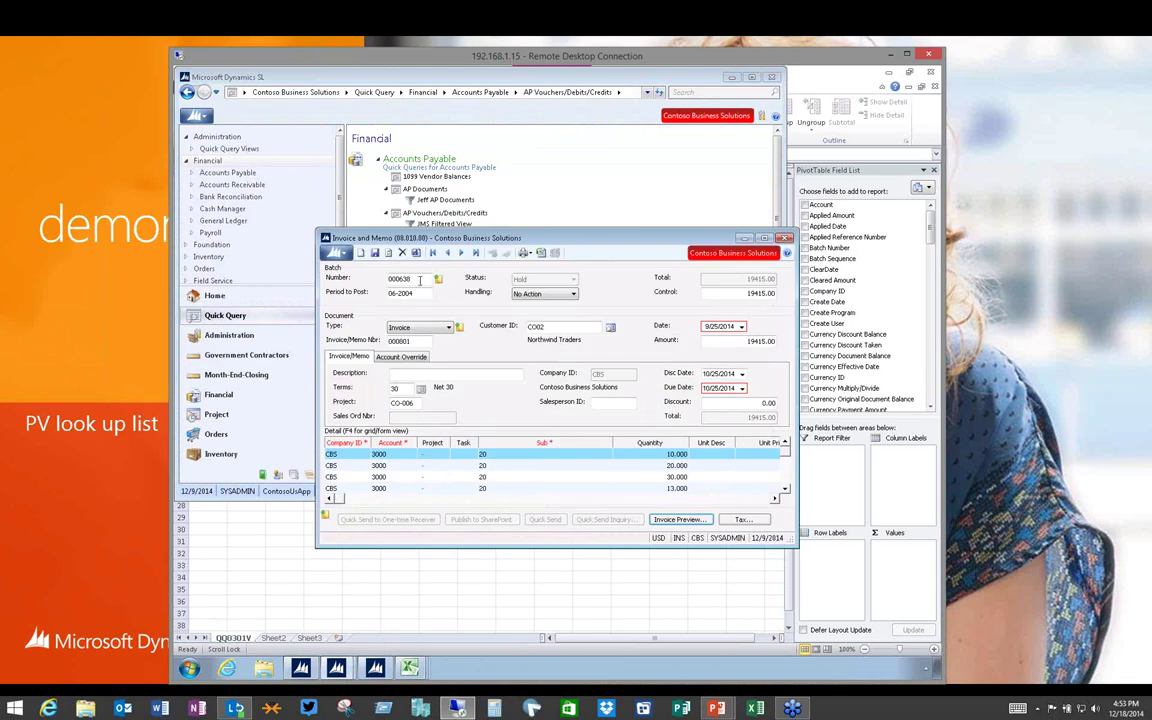
{"action": "double_click", "coordinate": [412, 281]}
{"action": "key", "text": "F3"}
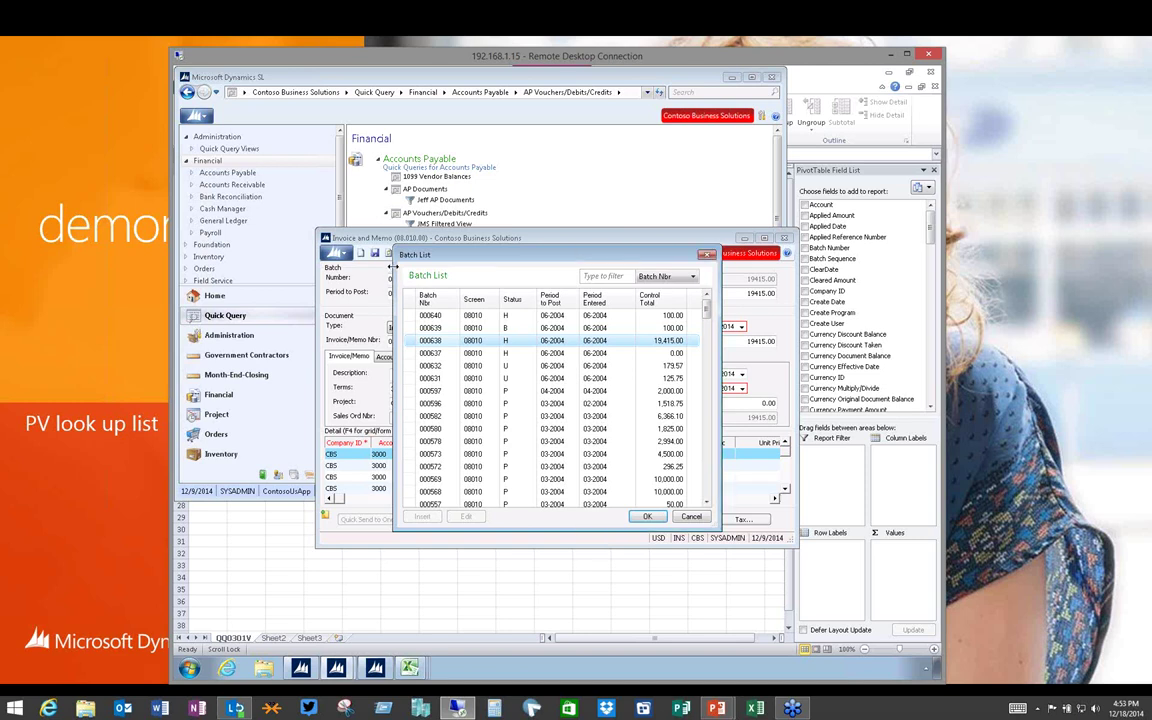
{"action": "left_click_drag", "start_coordinate": [393, 265], "coordinate": [273, 265]}
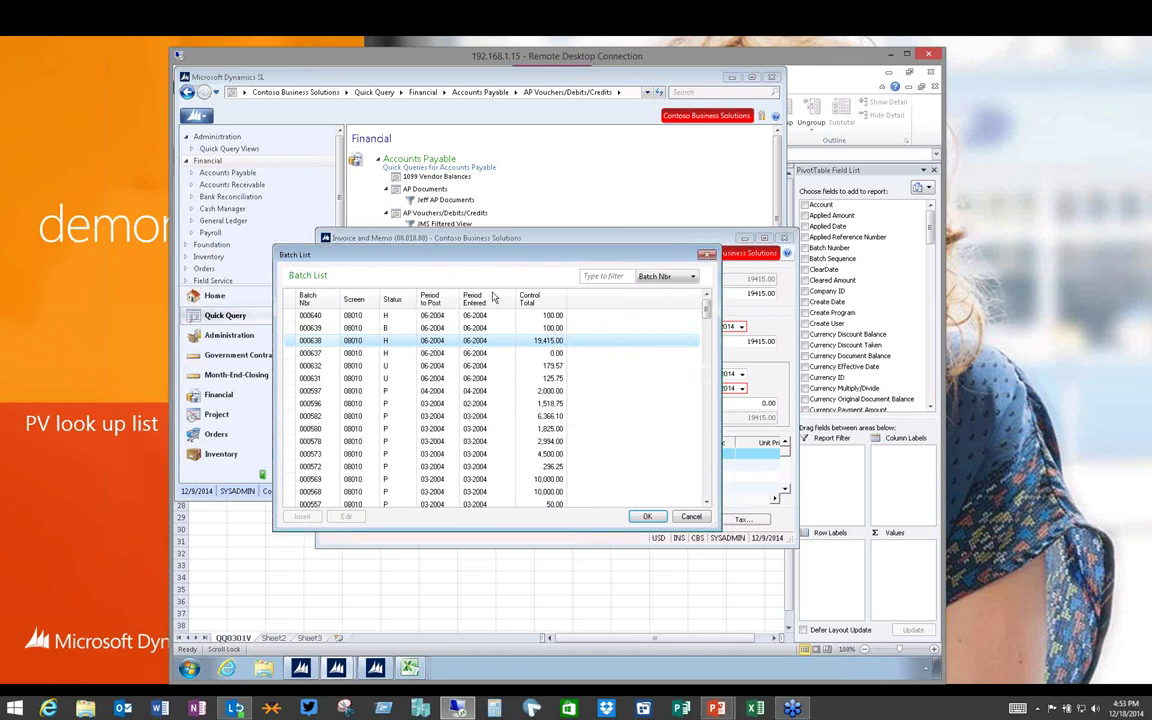
Step: Sort the Batch List by Control Total in both directions, by period and by Status, and end with Batch Nbr ascending
{"action": "left_click", "coordinate": [538, 298]}
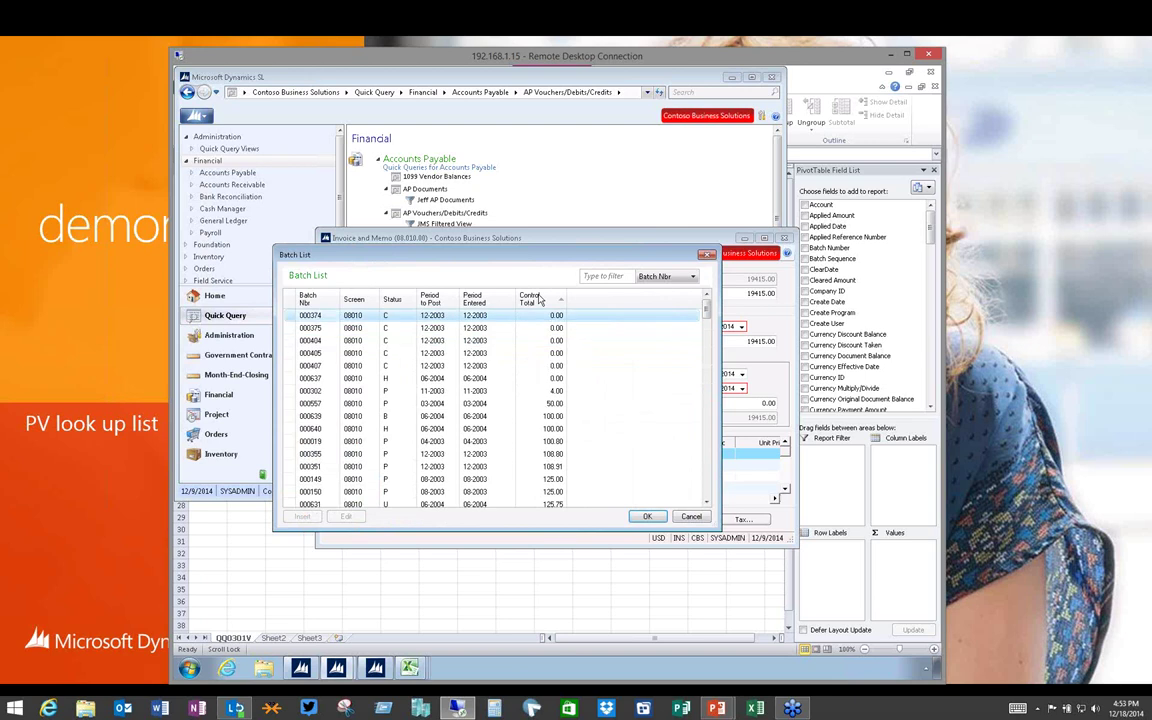
{"action": "left_click", "coordinate": [539, 299]}
{"action": "left_click", "coordinate": [538, 300]}
{"action": "left_click", "coordinate": [445, 298]}
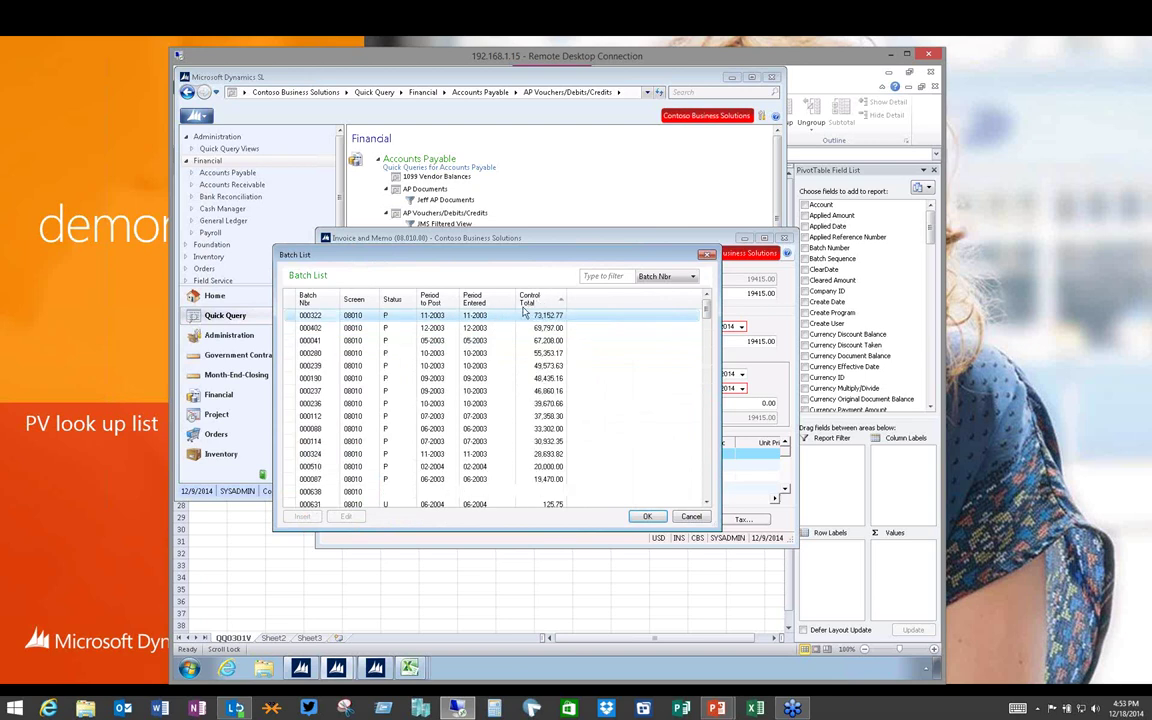
{"action": "left_click", "coordinate": [469, 298]}
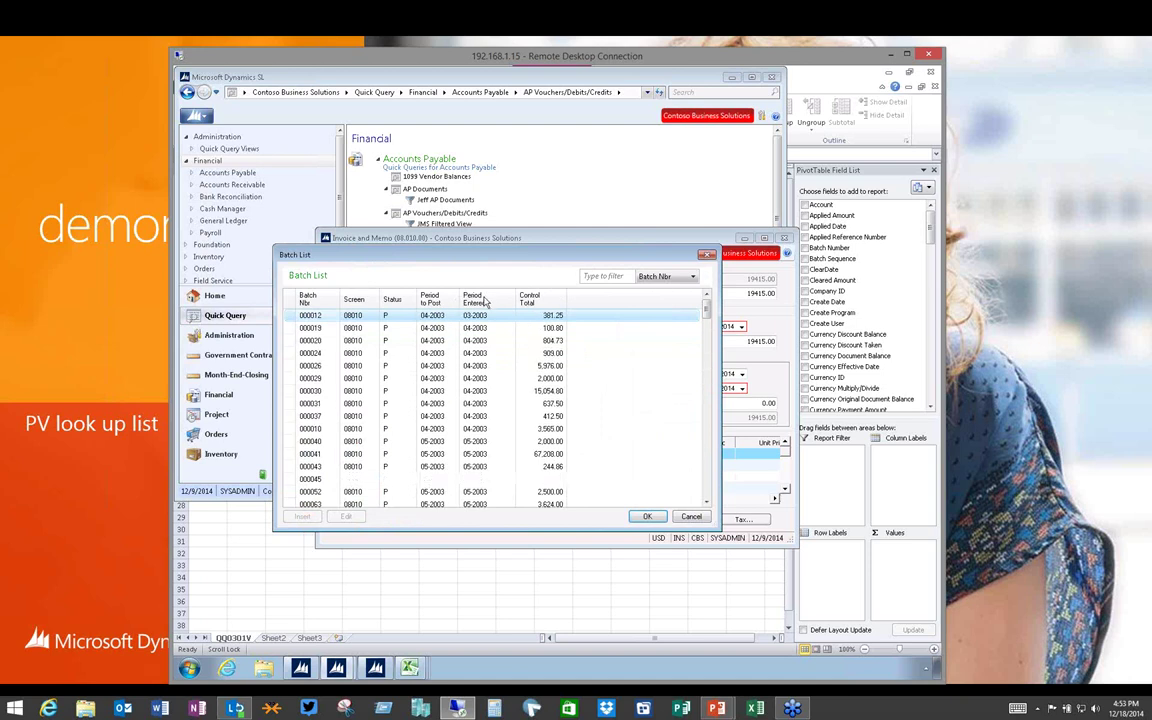
{"action": "left_click", "coordinate": [400, 299]}
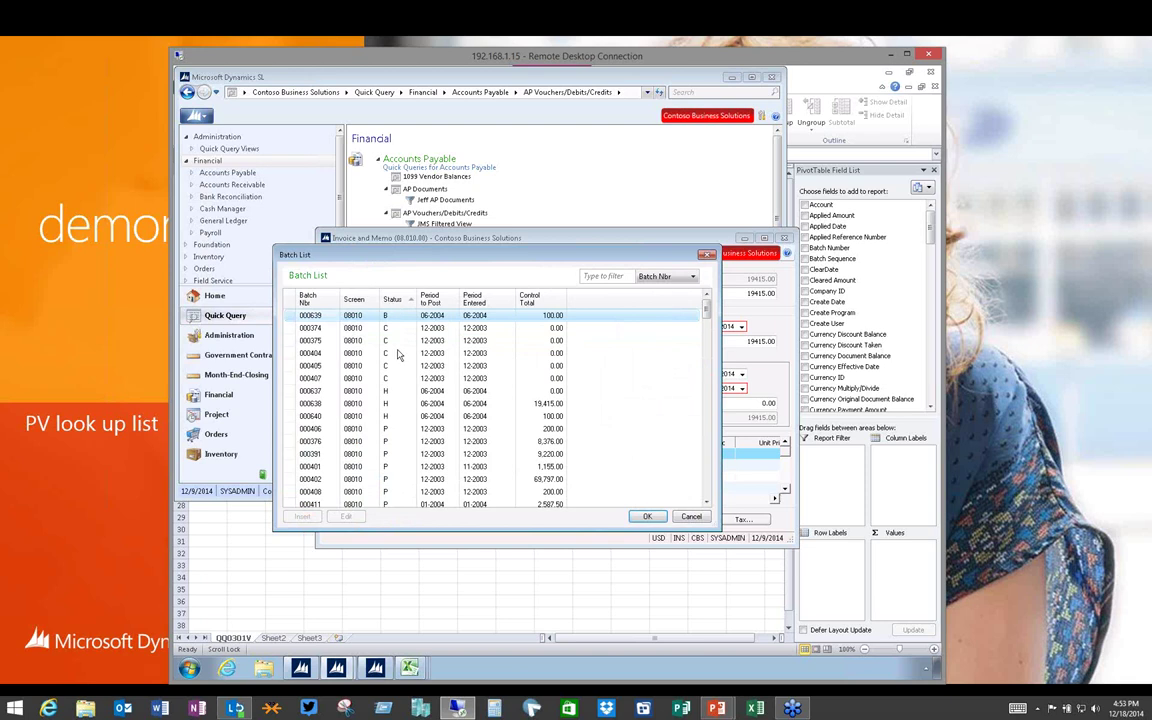
{"action": "left_click", "coordinate": [310, 299]}
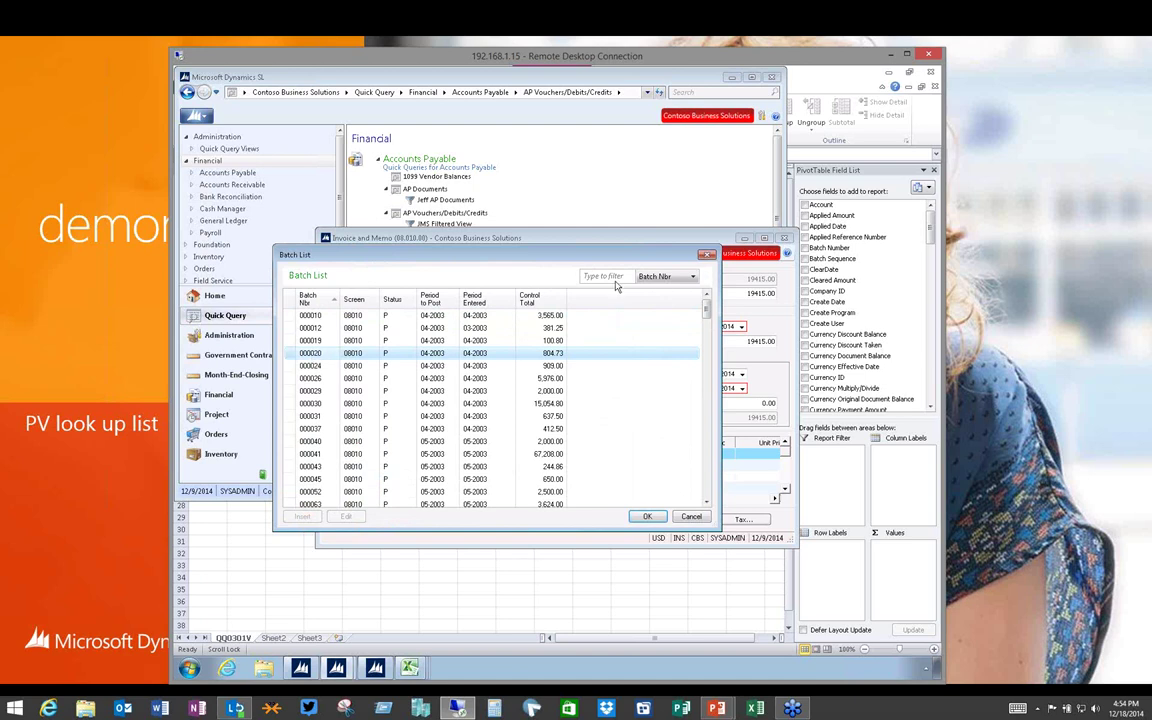
Step: Check the Batch List's filterable columns, and filter the list by Batch Nbr for 35
{"action": "left_click", "coordinate": [645, 278]}
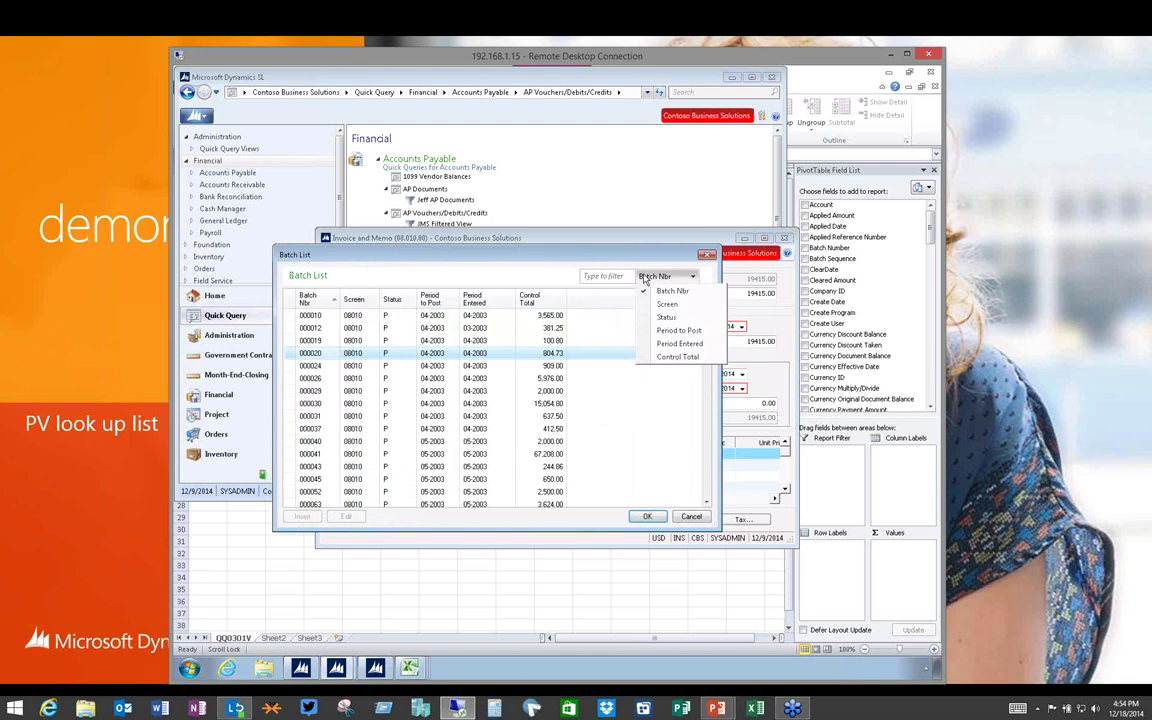
{"action": "left_click", "coordinate": [600, 276]}
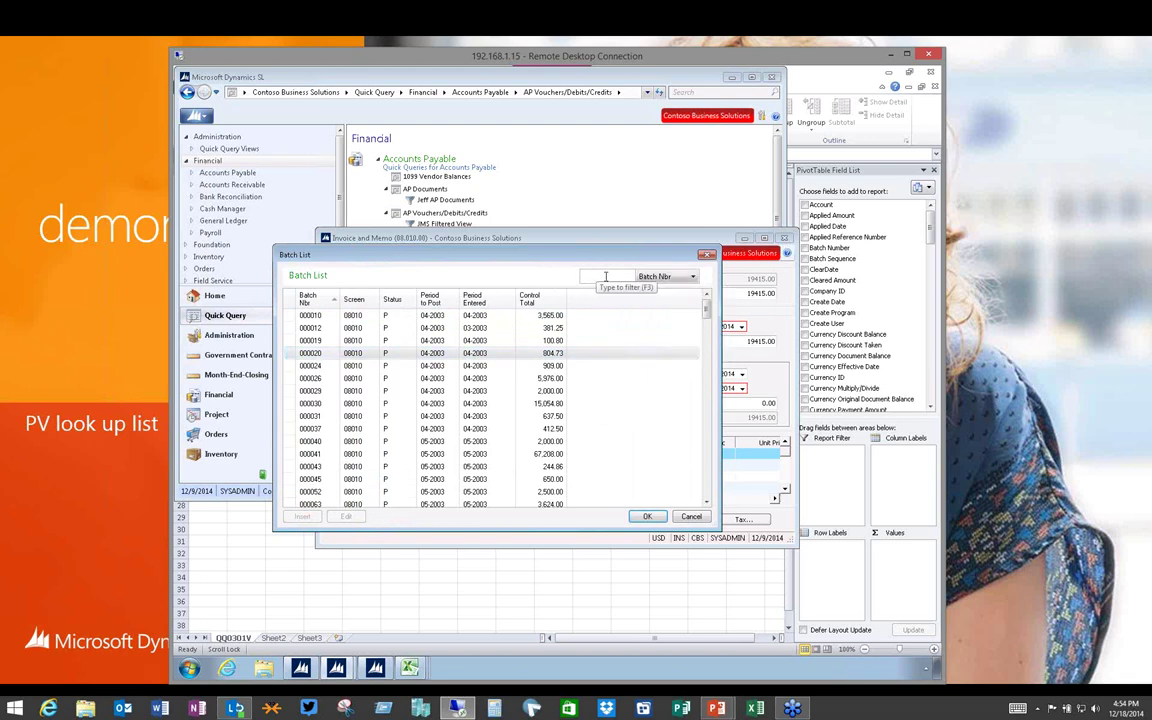
{"action": "left_click", "coordinate": [606, 277]}
{"action": "type", "text": "35"}
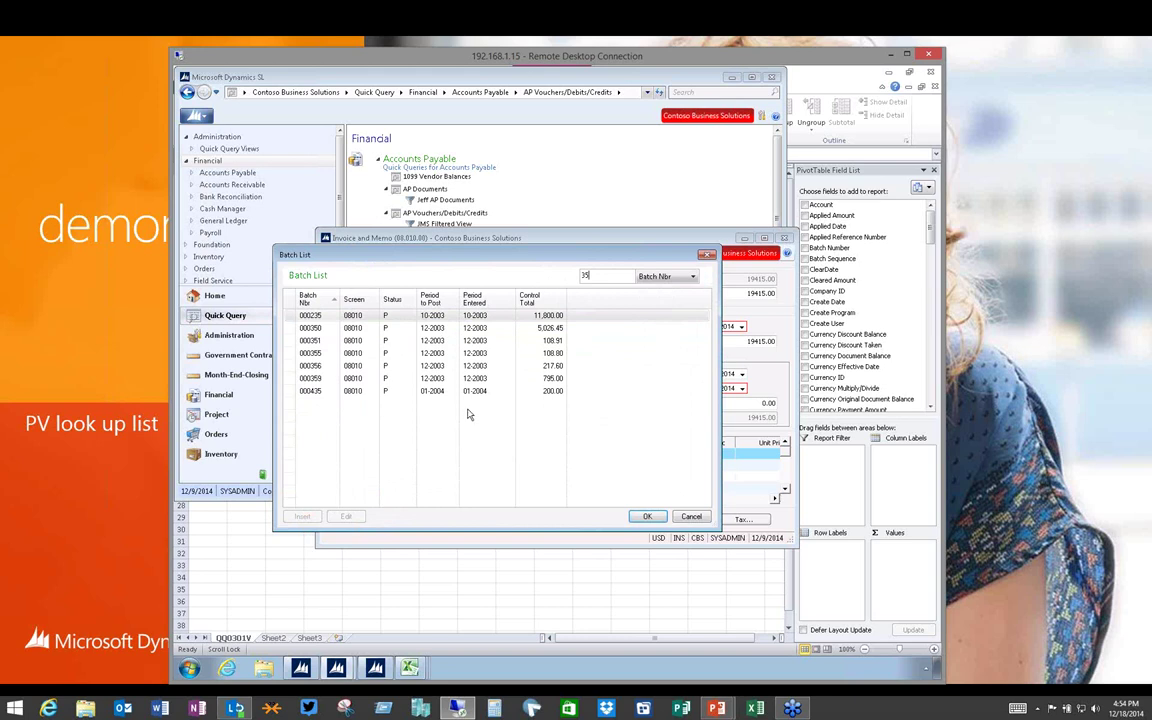
Step: Try to export the filtered Batch List to Excel
{"action": "right_click", "coordinate": [380, 318]}
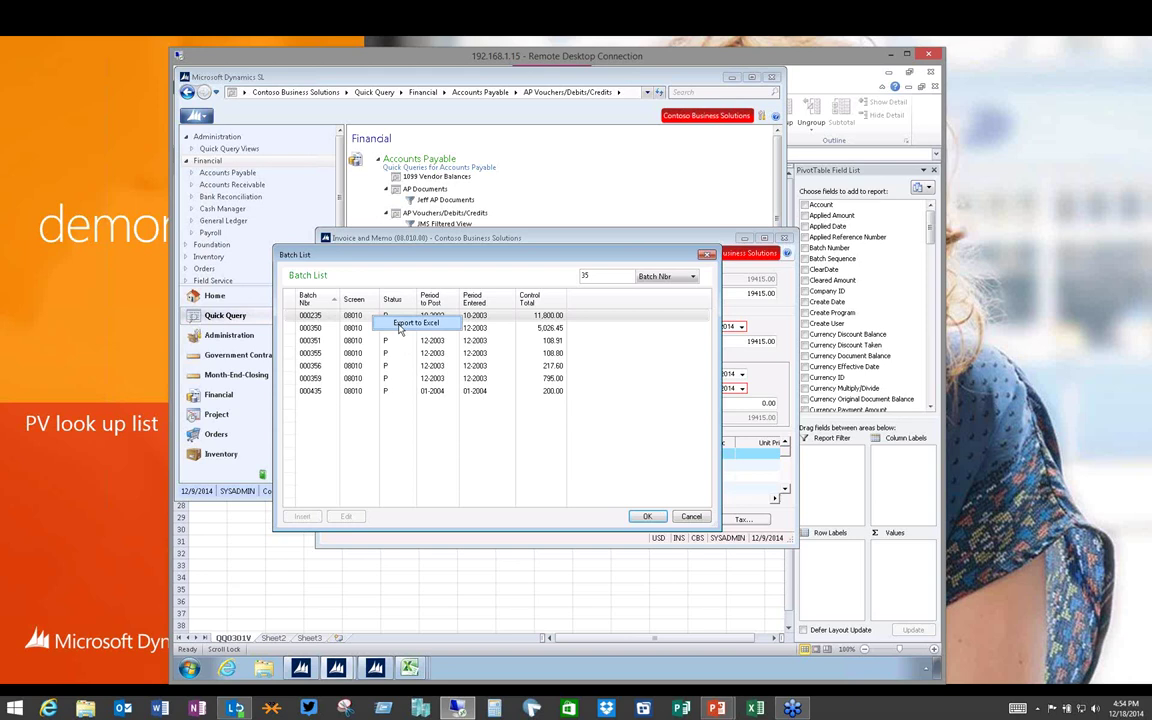
{"action": "left_click", "coordinate": [410, 323]}
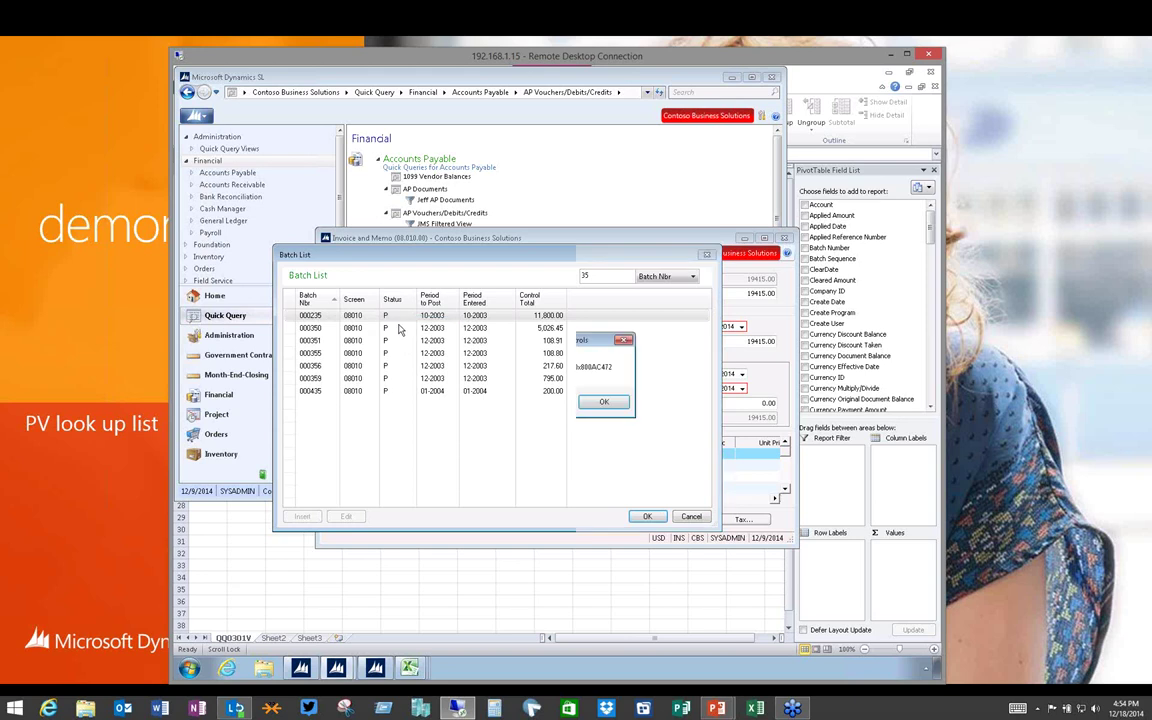
{"action": "left_click", "coordinate": [592, 403]}
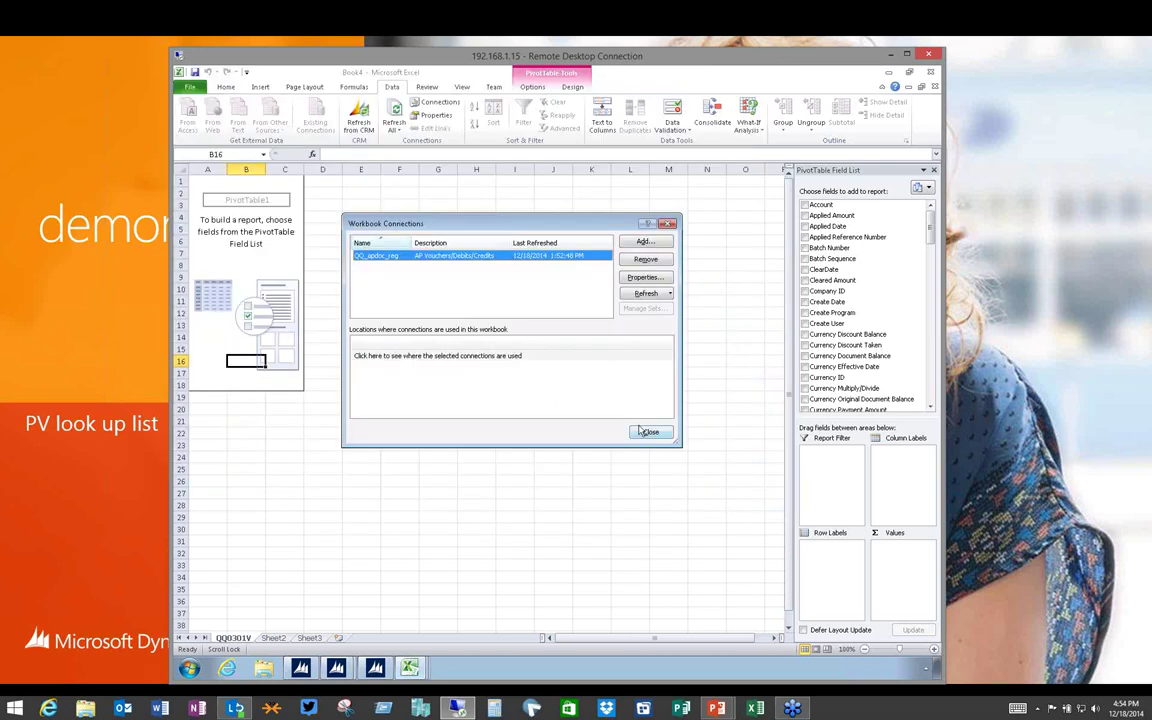
Step: Close the Workbook Connections dialog in Excel, and export the filtered Batch List from Invoice and Memo to a new Excel workbook
{"action": "left_click", "coordinate": [641, 431]}
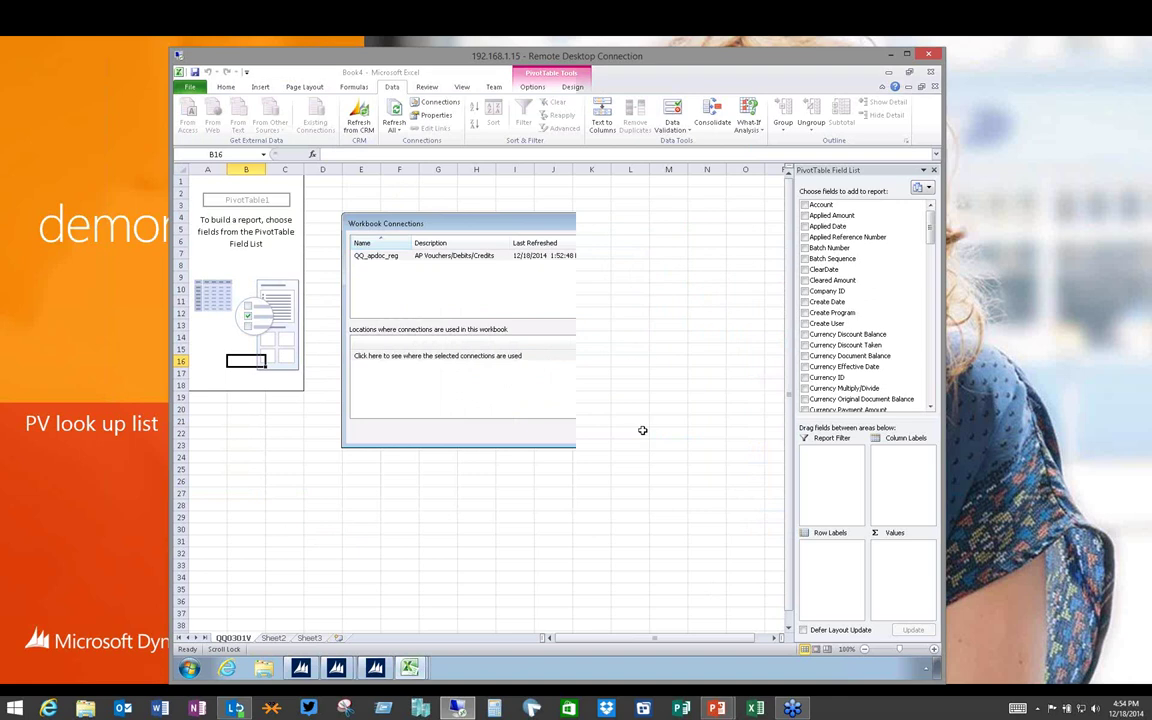
{"action": "left_click", "coordinate": [378, 668]}
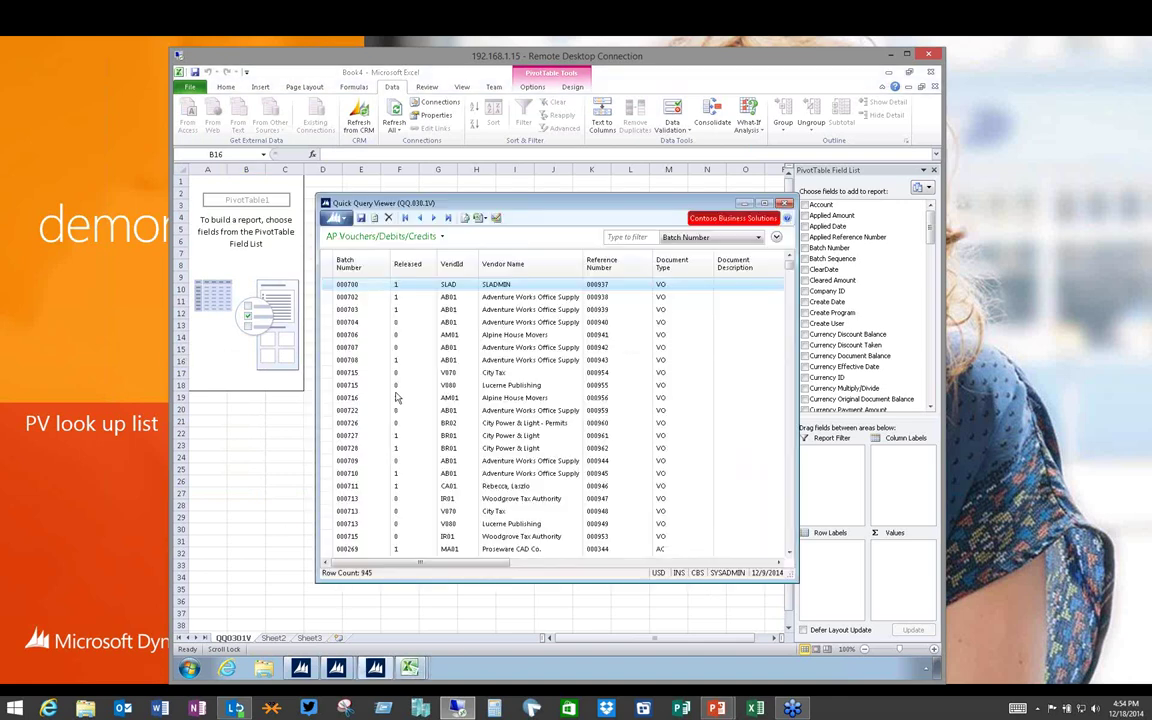
{"action": "left_click", "coordinate": [378, 670]}
{"action": "mouse_move", "coordinate": [336, 668]}
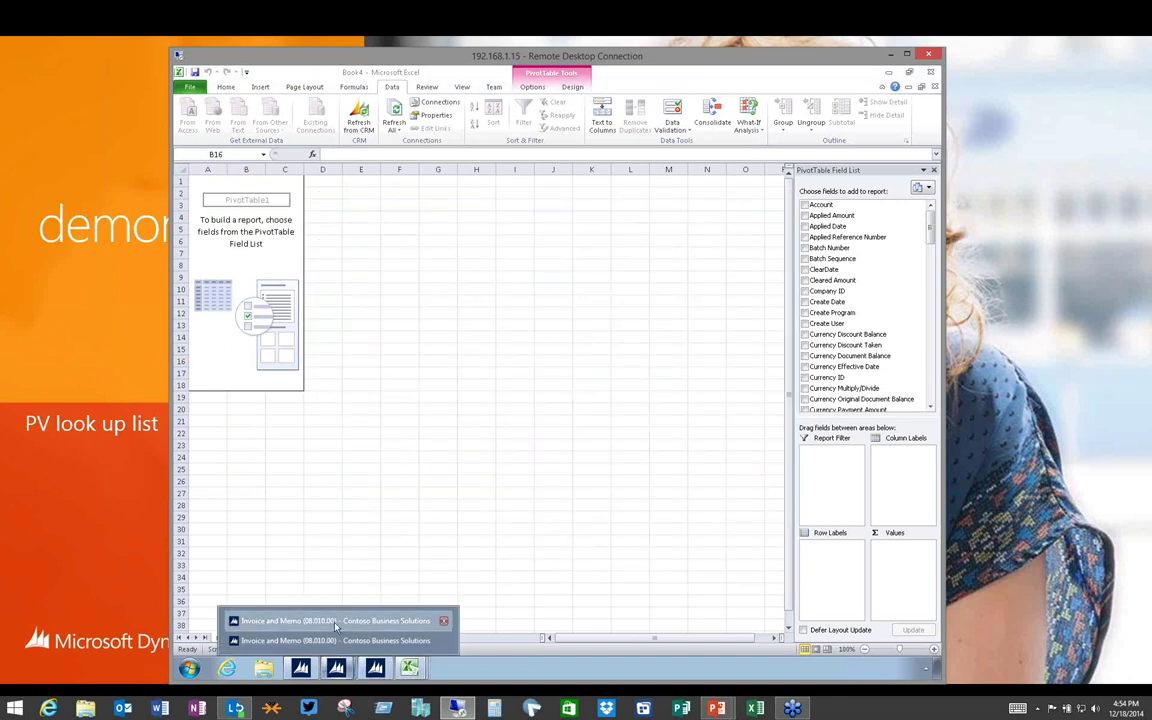
{"action": "left_click", "coordinate": [335, 624]}
{"action": "right_click", "coordinate": [464, 344]}
{"action": "left_click", "coordinate": [466, 345]}
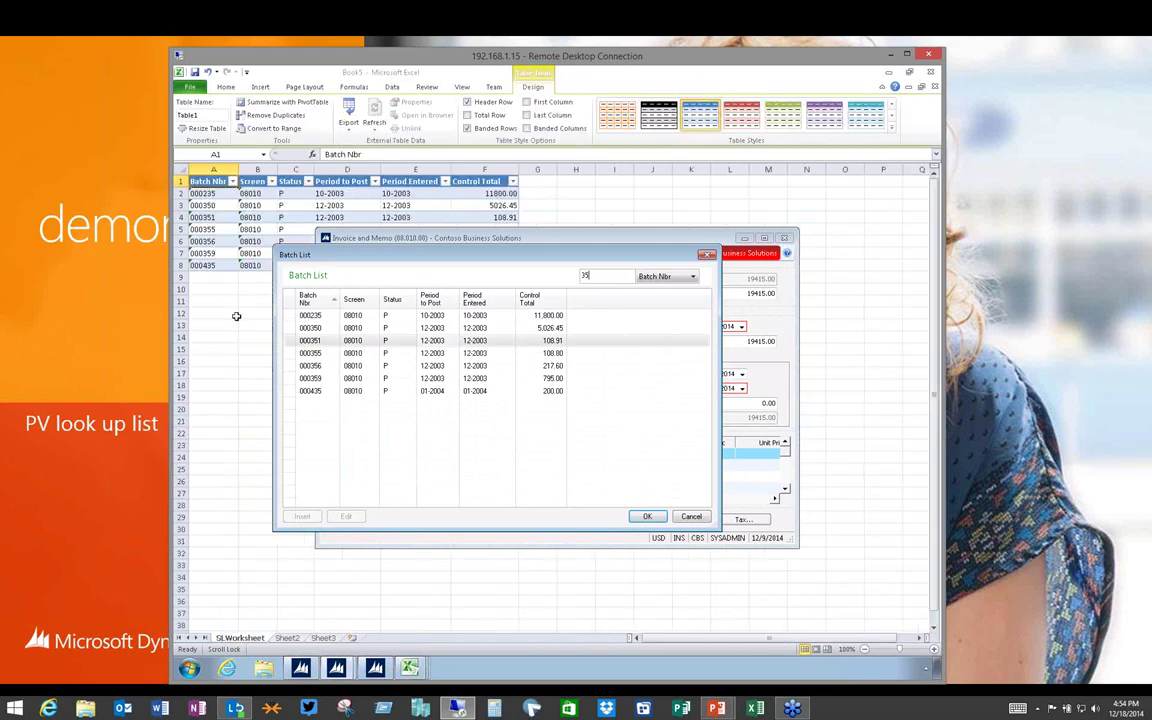
{"action": "left_click", "coordinate": [236, 316]}
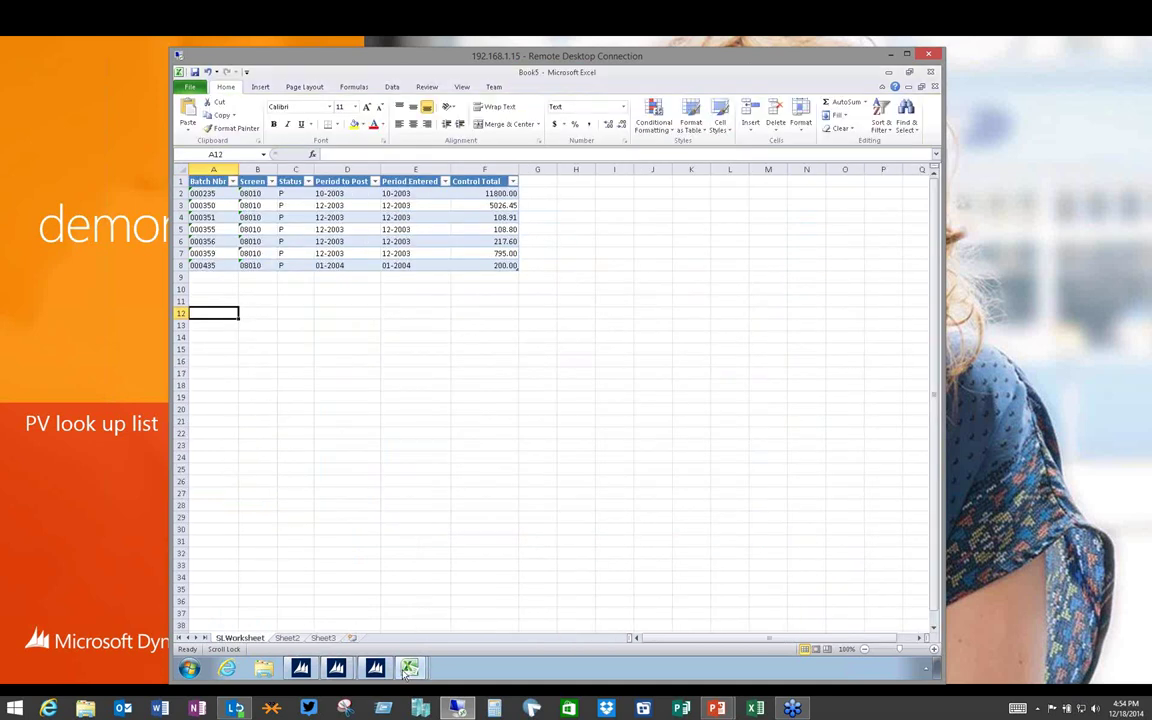
Step: Return to the filtered Batch List of the Invoice and Memo screen
{"action": "left_click", "coordinate": [368, 673]}
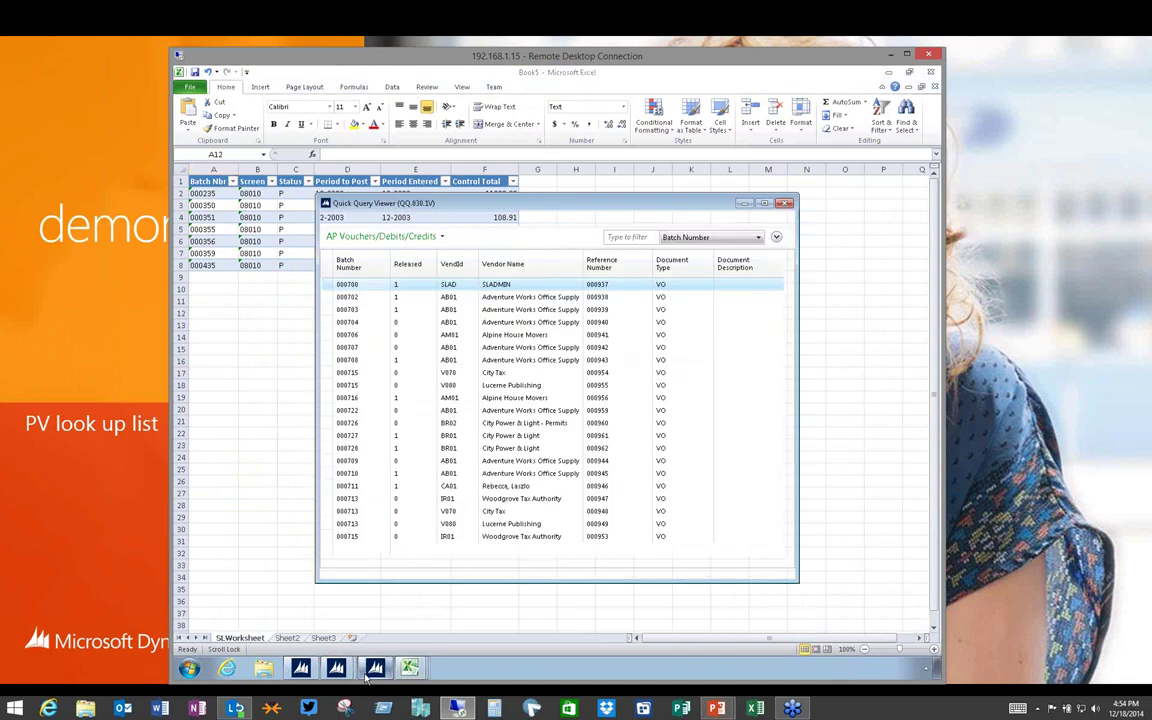
{"action": "mouse_move", "coordinate": [338, 668]}
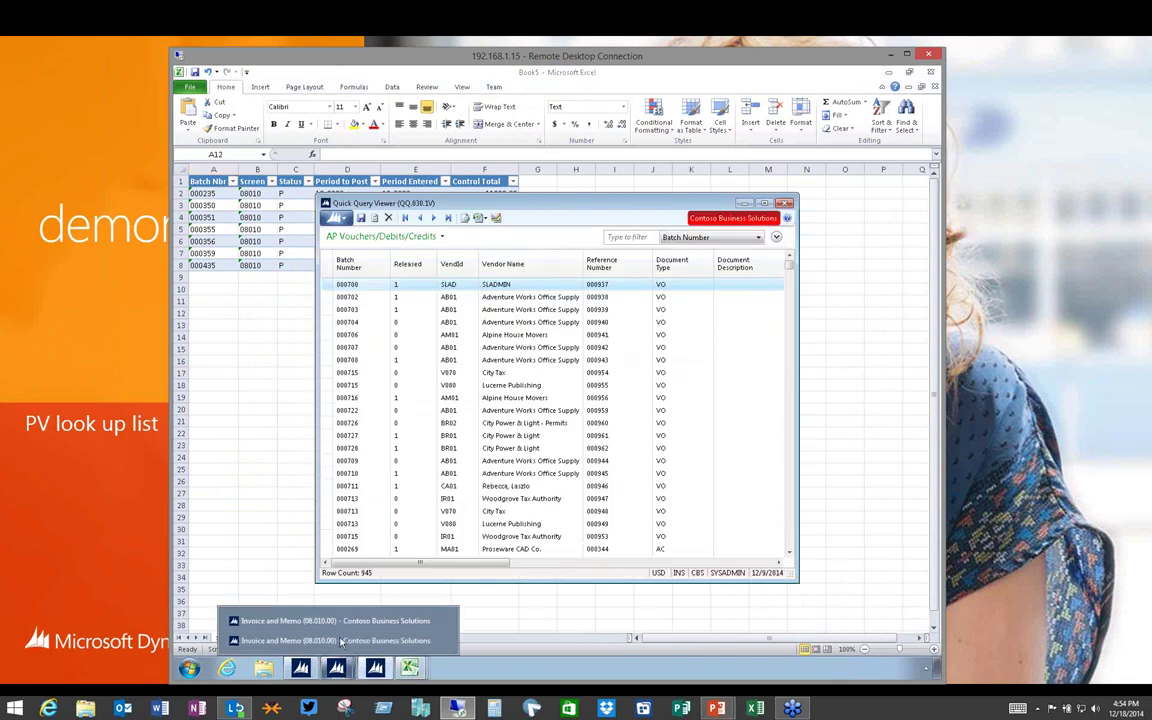
{"action": "left_click", "coordinate": [343, 626]}
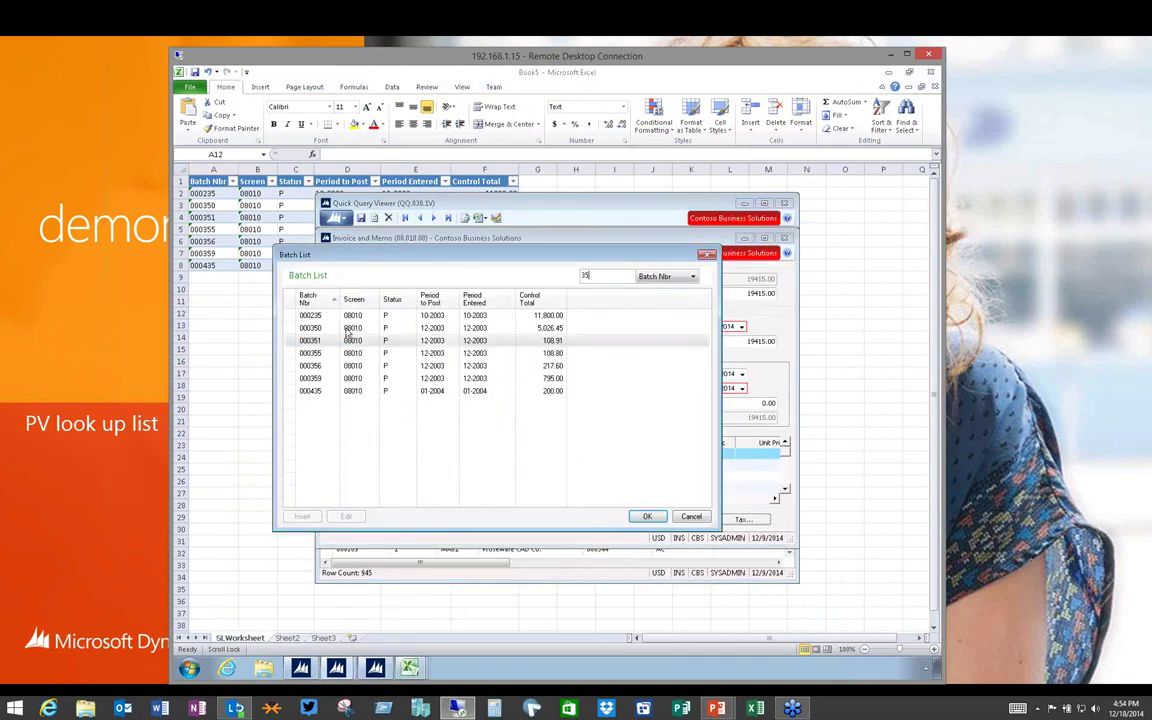